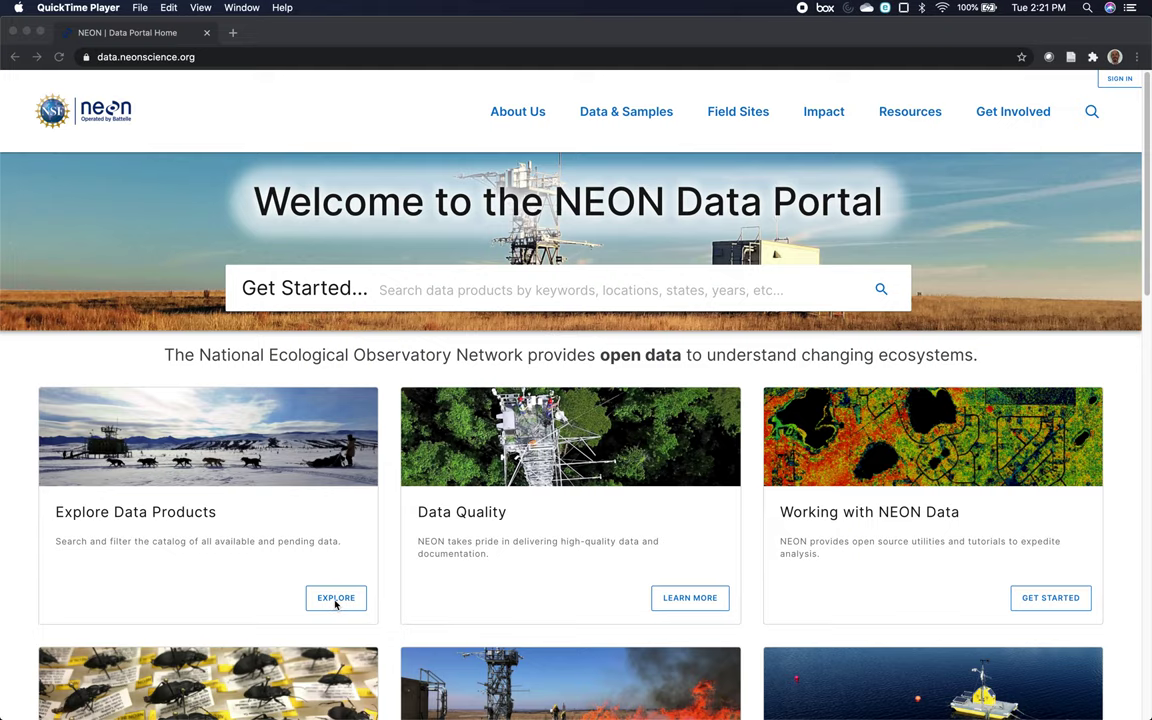
- Open the unfiltered data product catalog and scroll through its products, such as 3D wind attitude and motion reference
left_click(336, 603)
left_click(336, 598)
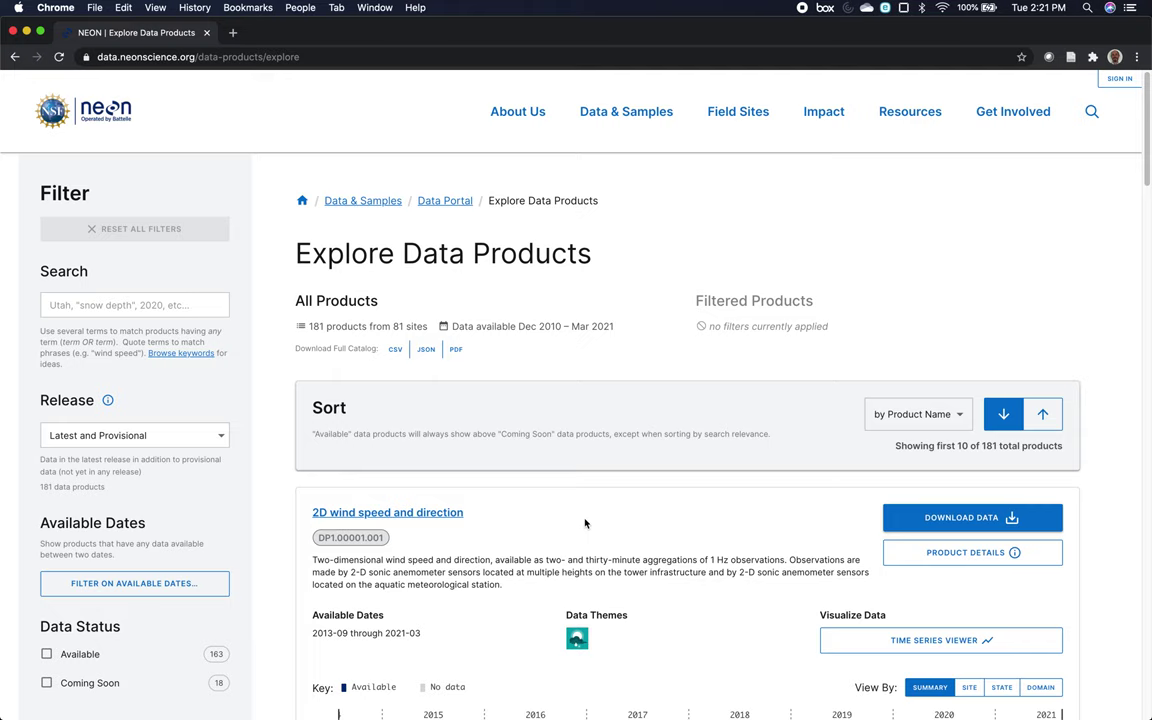
scroll(628, 500, "down", 2)
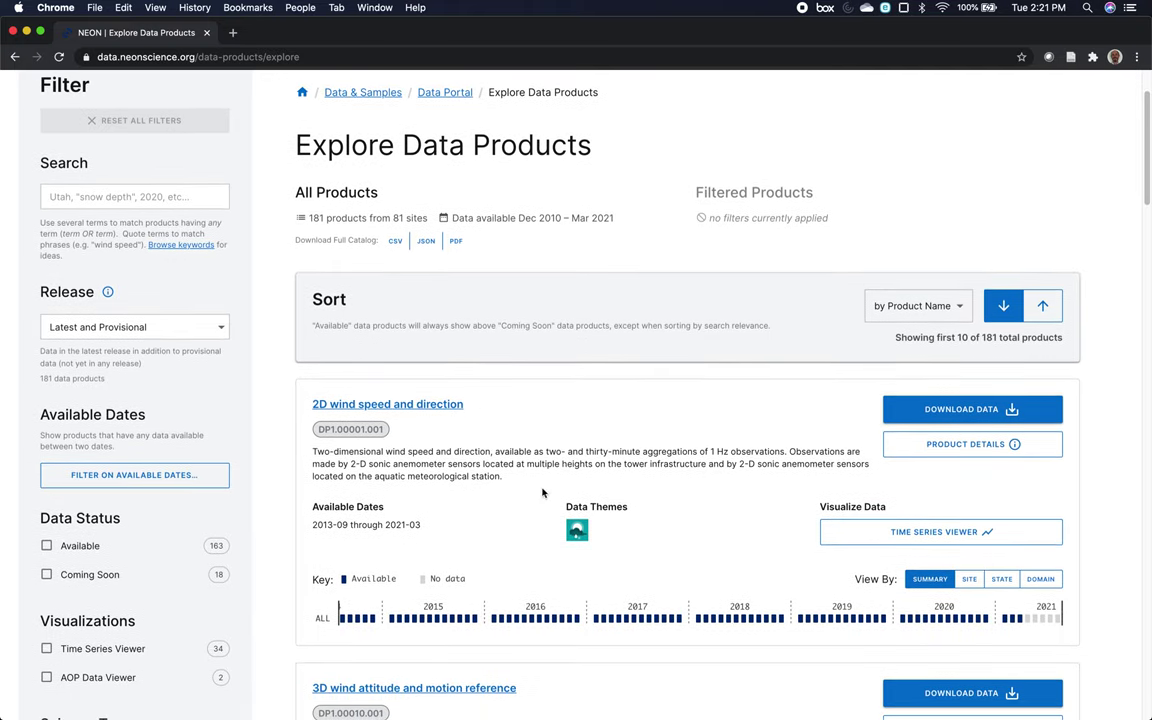
scroll(548, 450, "down", 1)
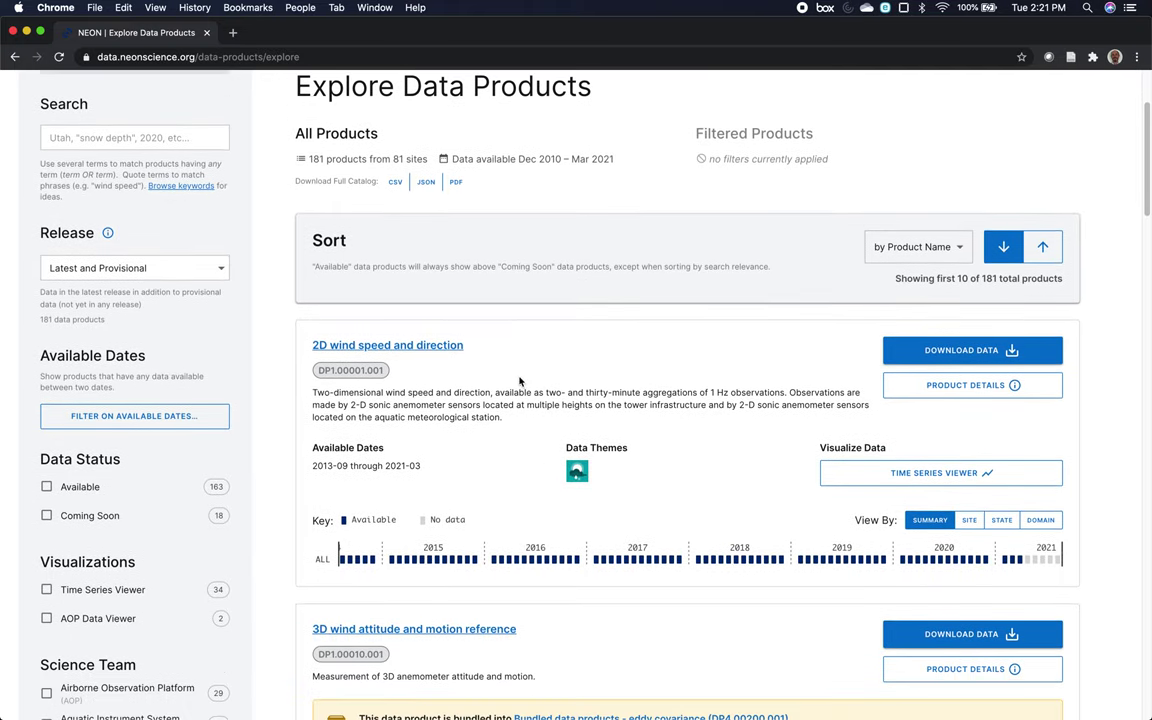
scroll(577, 335, "down", 1)
scroll(577, 335, "down", 1)
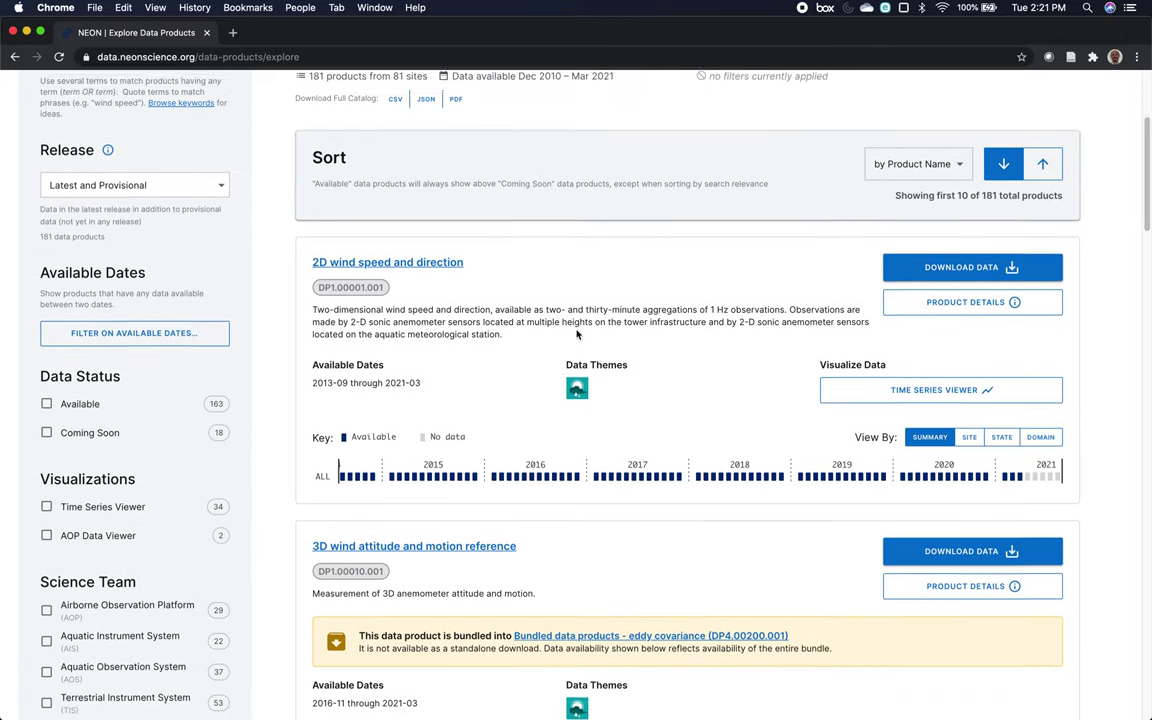
scroll(400, 300, "up", 1)
scroll(95, 265, "down", 1)
scroll(104, 289, "down", 3)
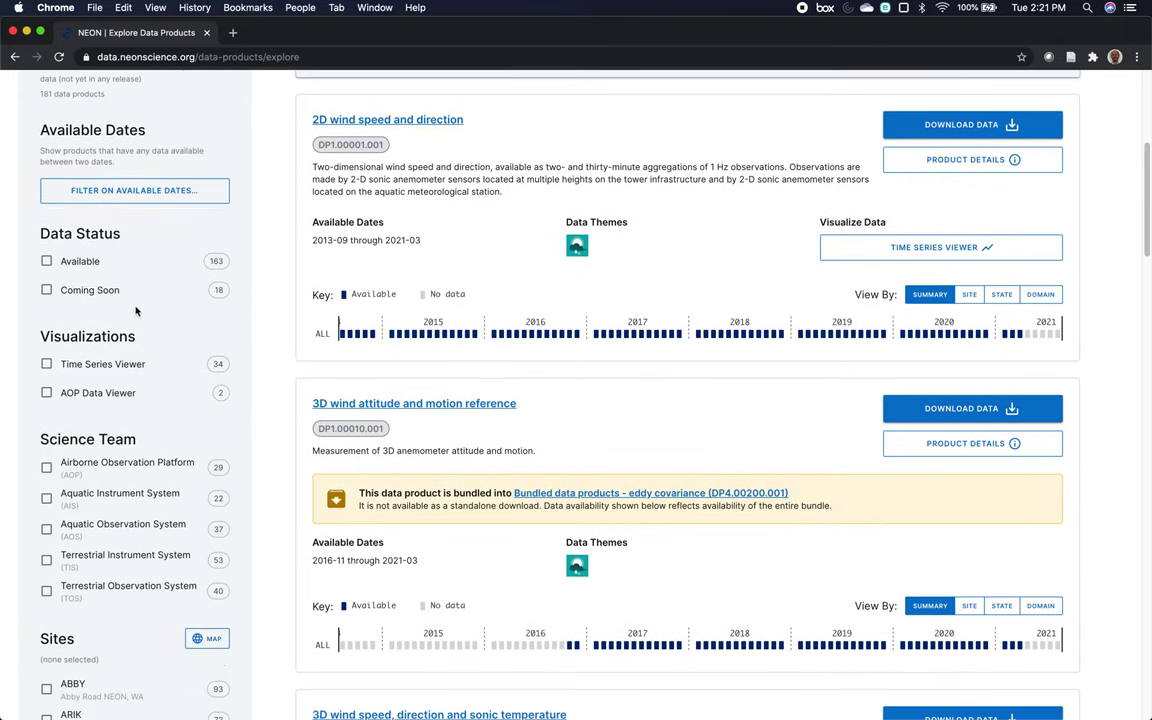
scroll(150, 309, "down", 1)
scroll(136, 310, "down", 2)
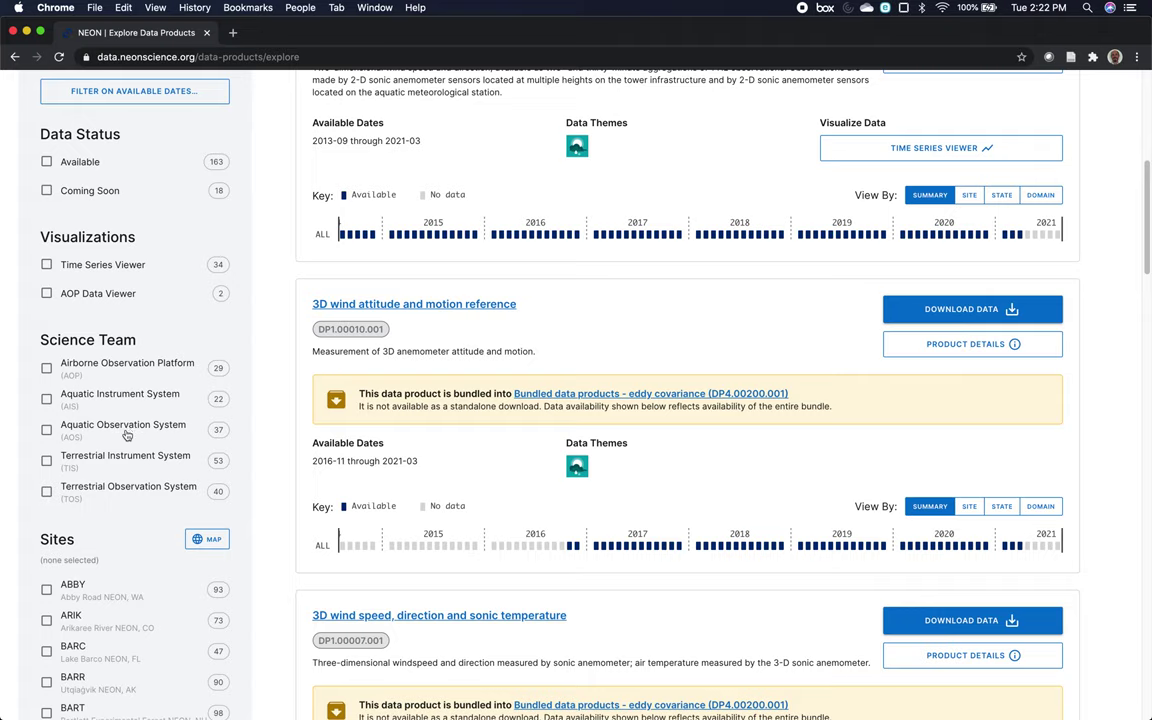
scroll(229, 414, "up", 5)
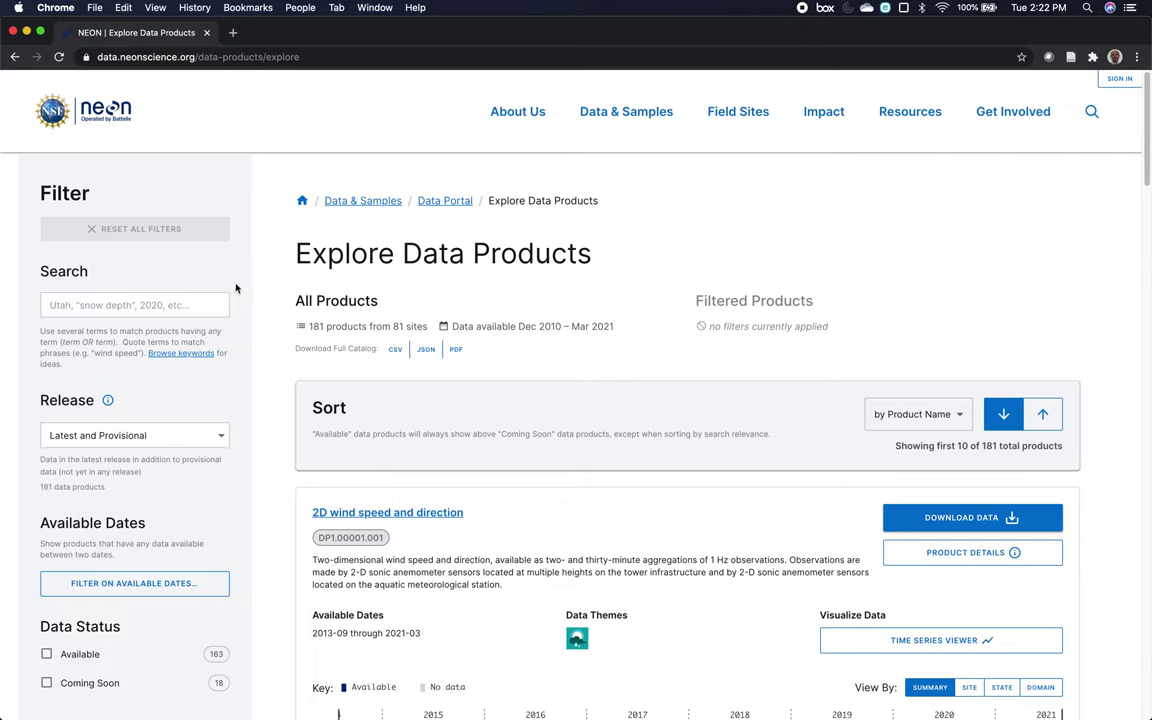
- Search the catalog for 'PAR' and open the Photosynthetically active radiation (PAR) product page, DP1.00024.001
left_click(84, 305)
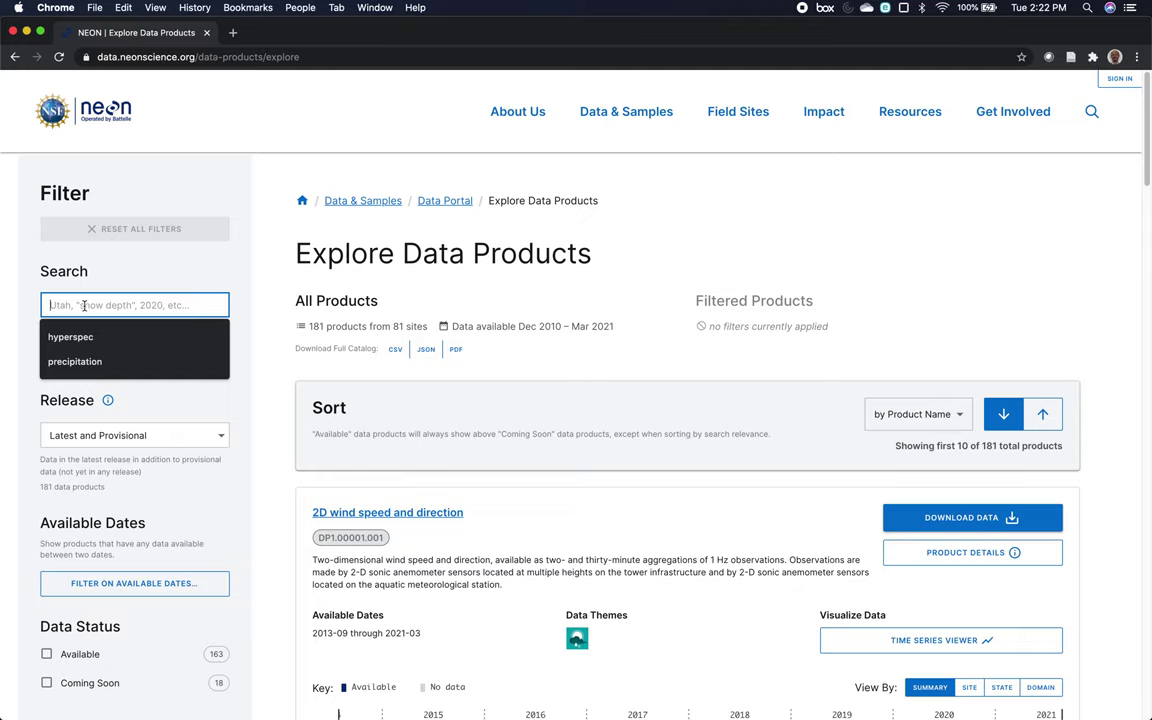
type("P")
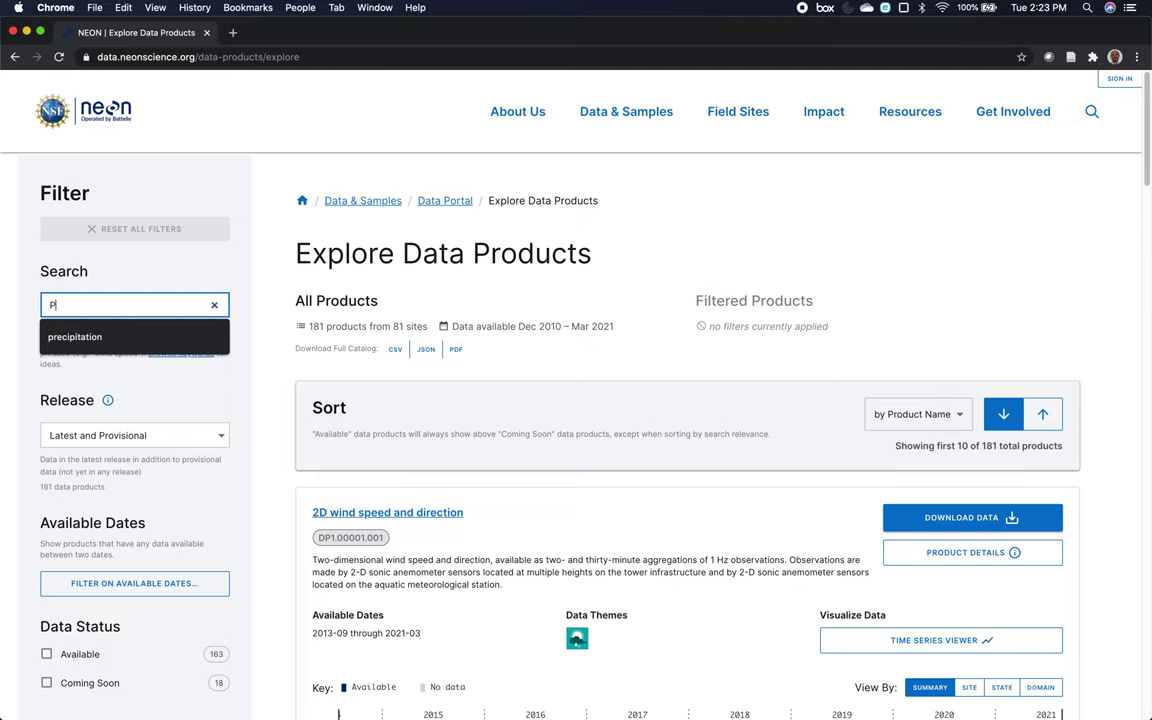
type("AR")
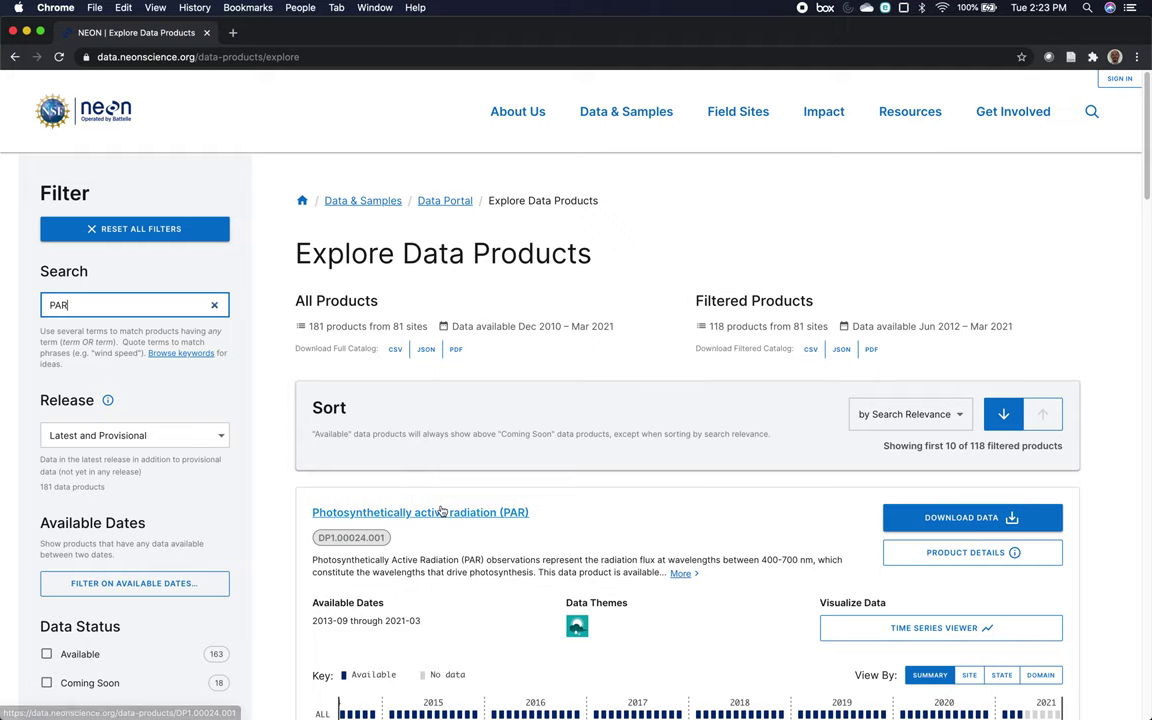
scroll(627, 498, "down", 3)
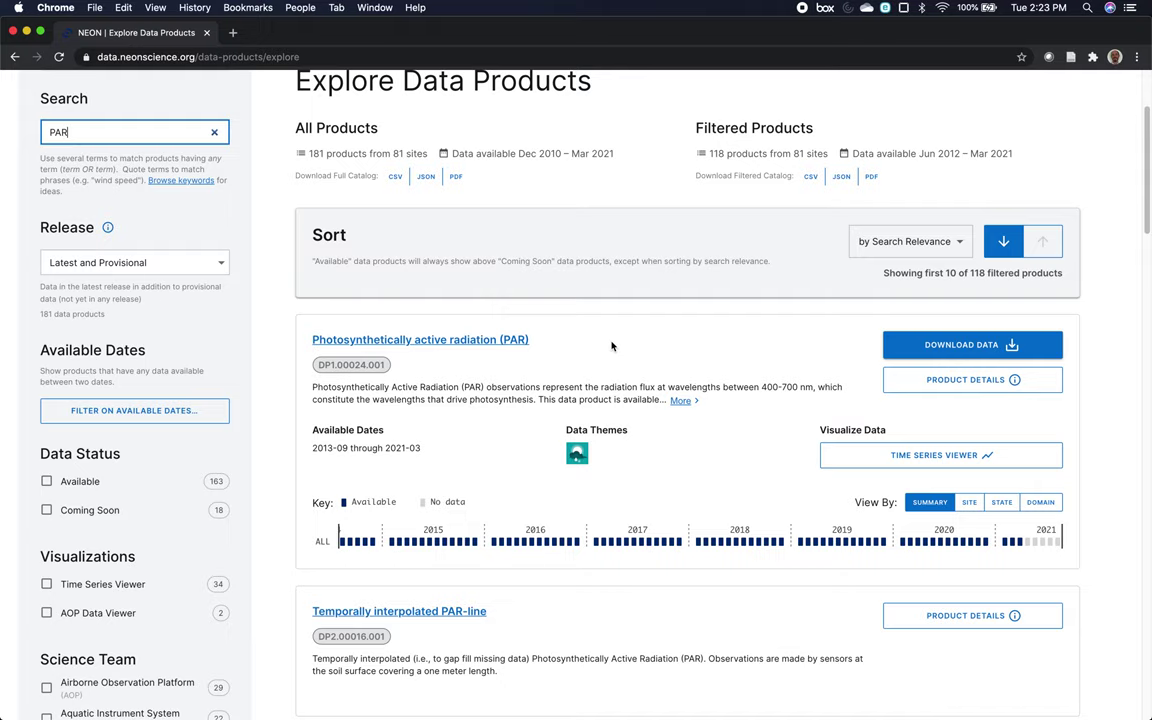
left_click(427, 343)
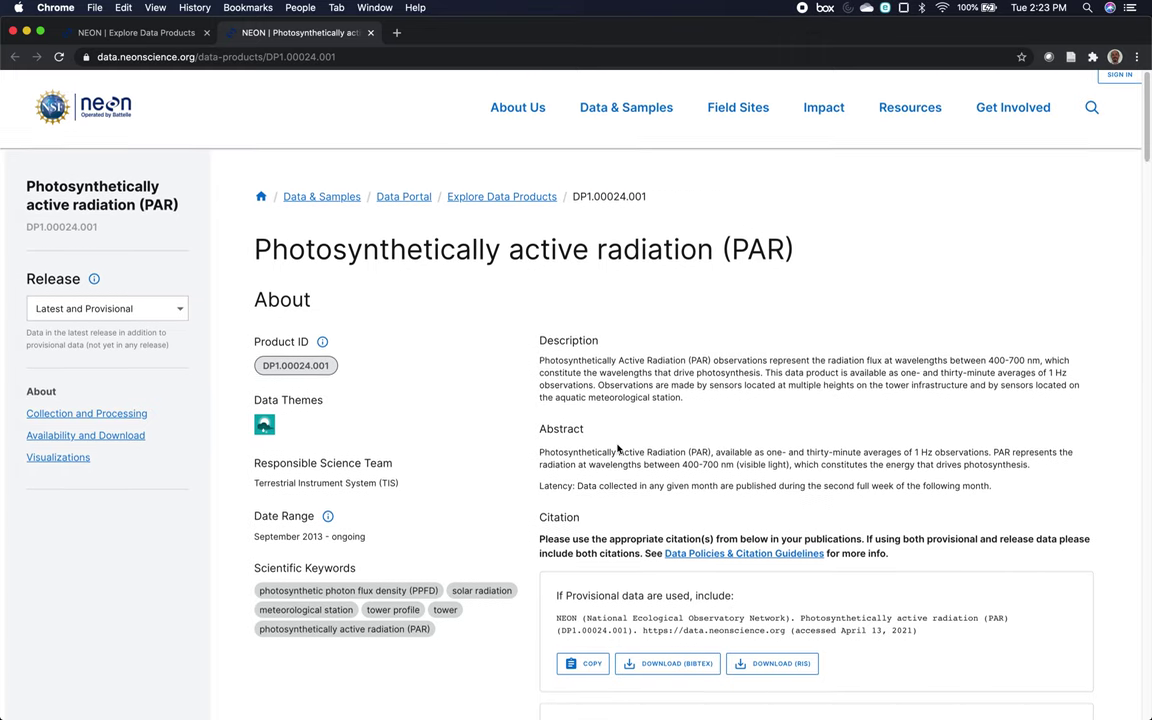
- Scroll the DP1.00024.001 page down to its provisional and RELEASE-2021 citations
scroll(617, 450, "down", 5)
scroll(617, 445, "down", 4)
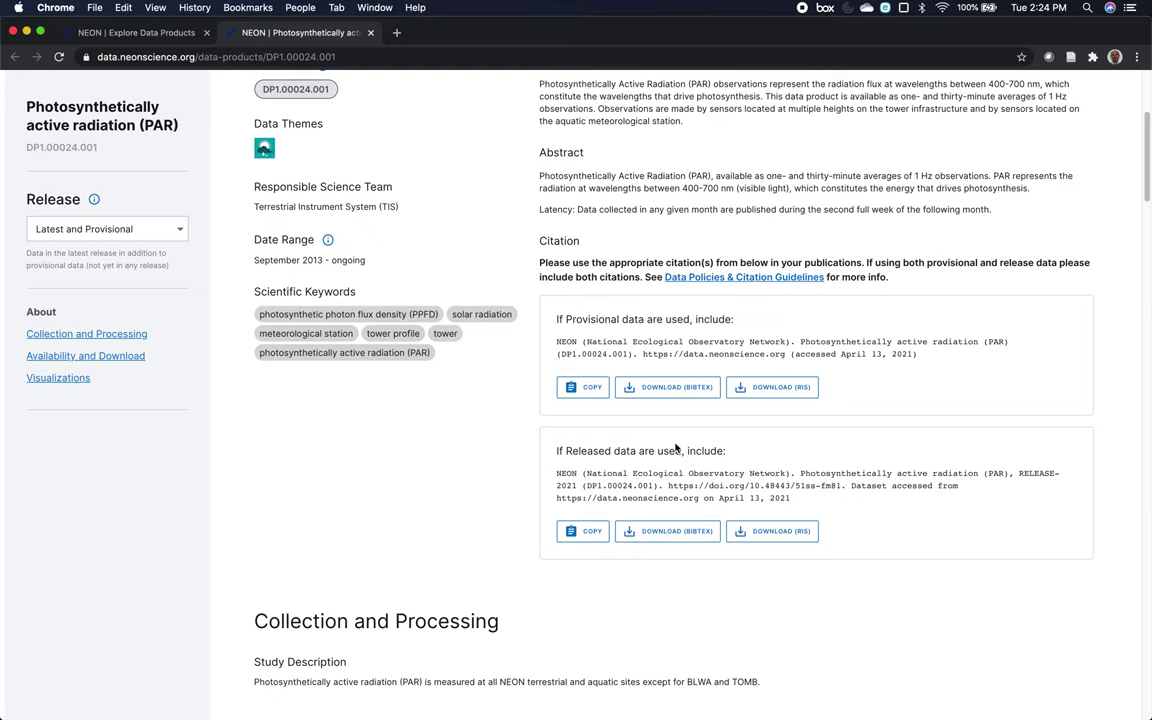
- Expand the Issue Log's 'suspected sensor malfunction' entry to see its manual-flagging resolution and 48-day duration
scroll(779, 469, "down", 5)
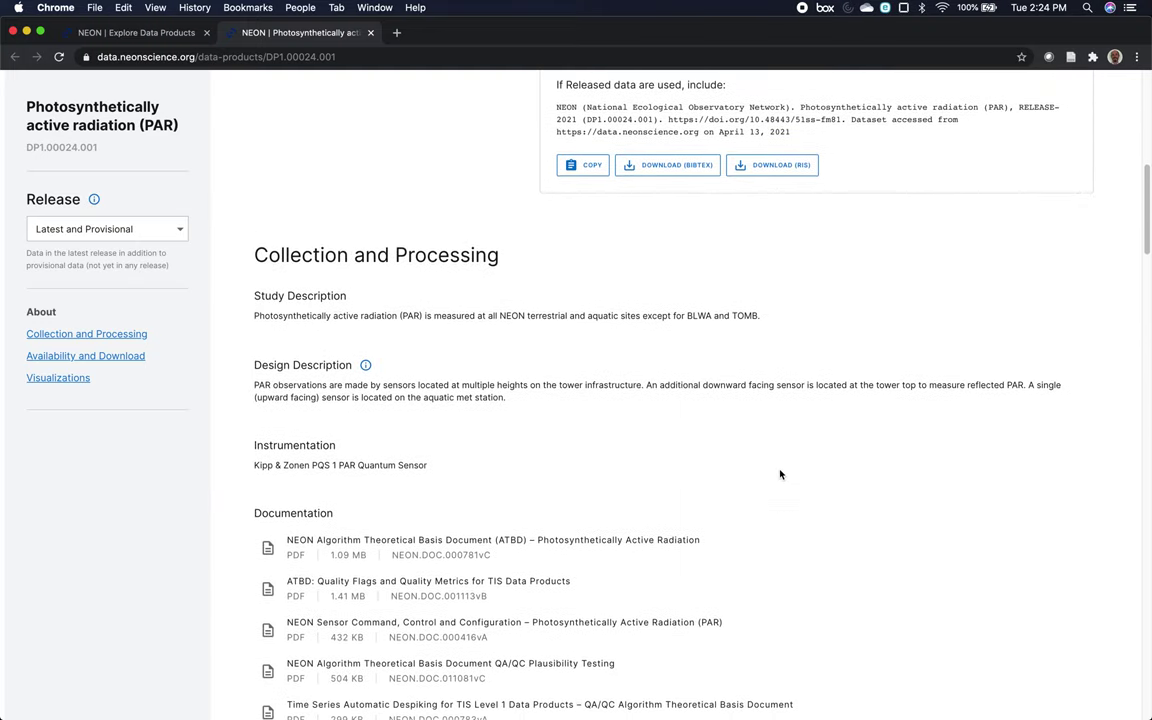
scroll(779, 474, "down", 1)
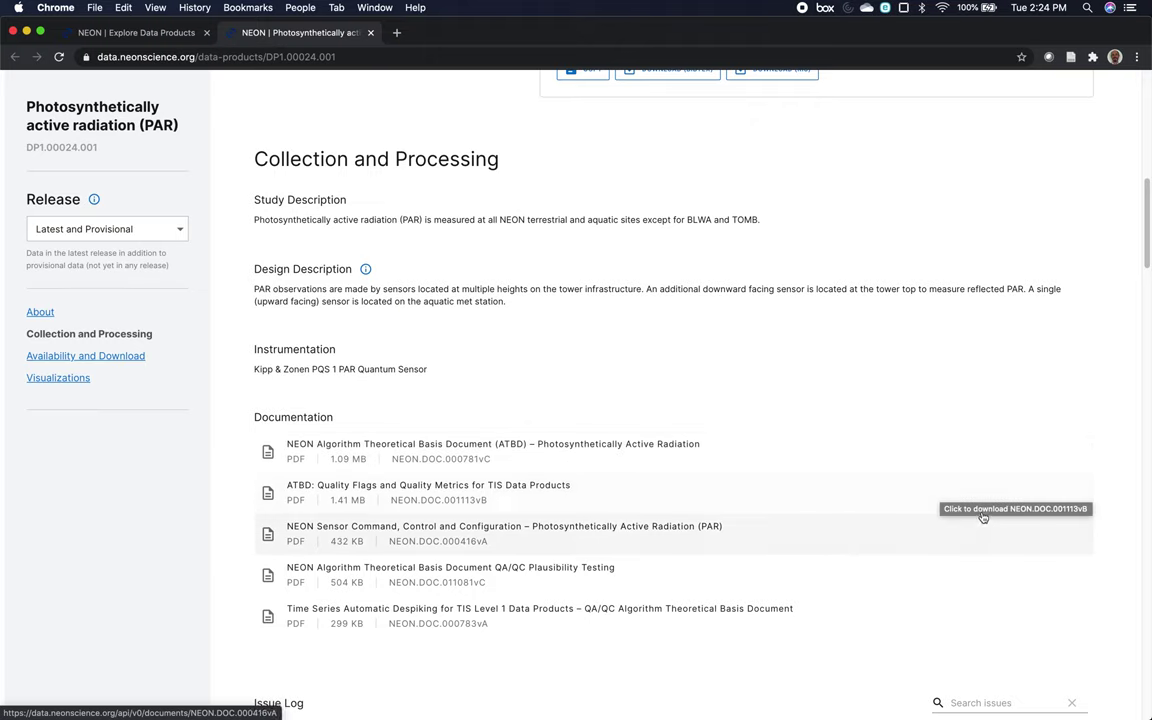
scroll(971, 515, "down", 1)
scroll(971, 515, "down", 8)
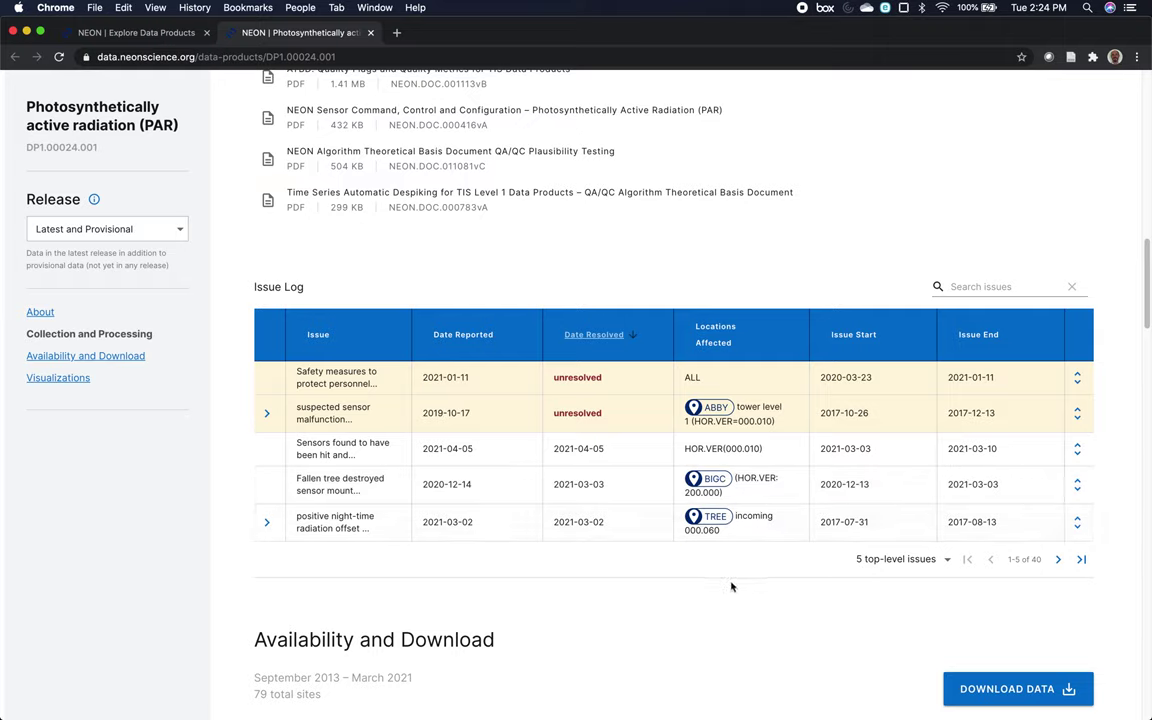
scroll(731, 586, "down", 1)
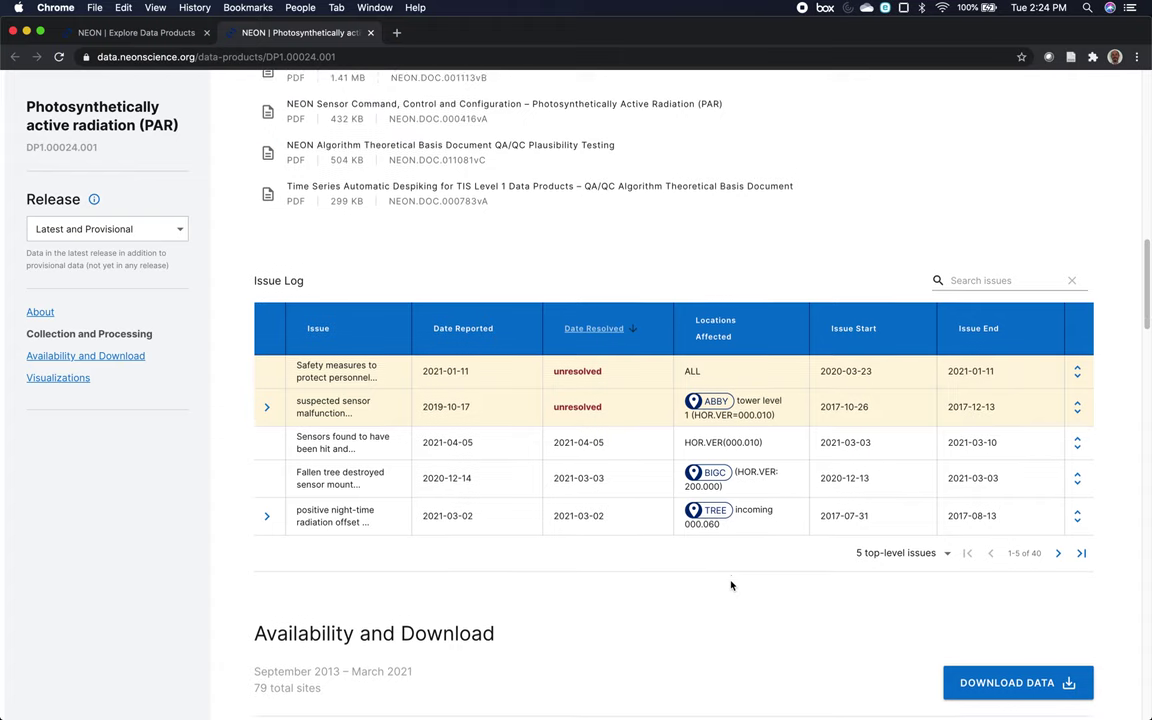
left_click(321, 389)
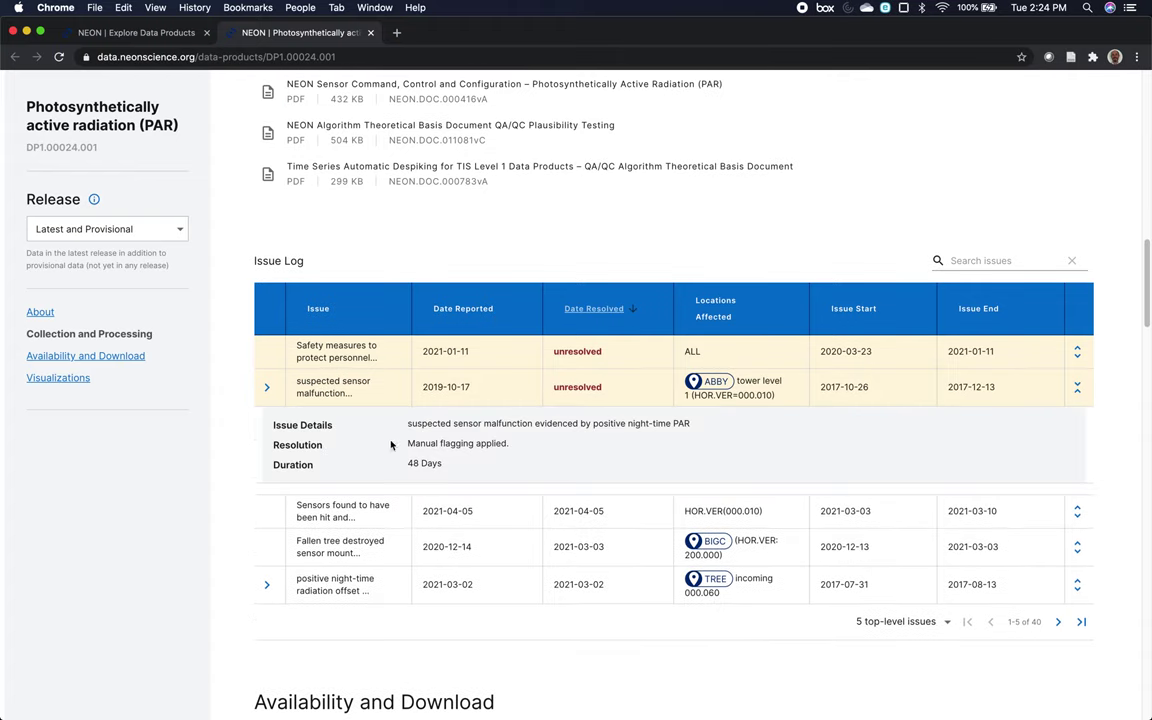
scroll(556, 454, "down", 5)
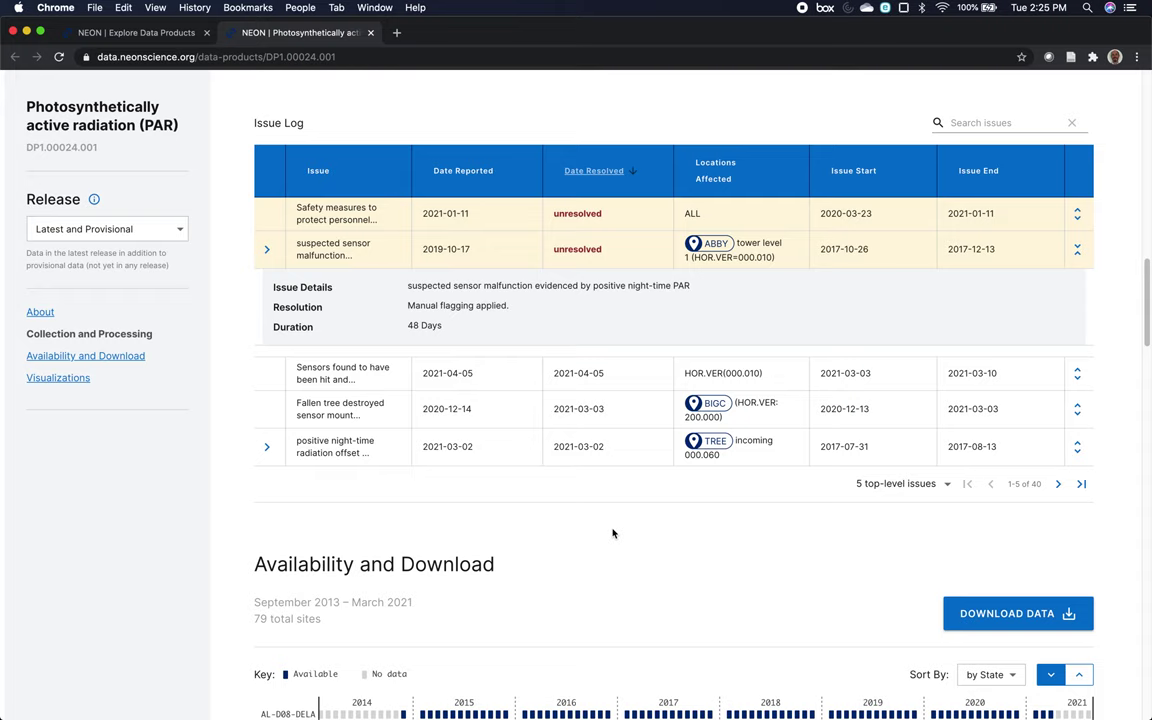
- View the PAR chart's Sites & Positions and Variables panels, showing PARMean and flags PARFinalQF and outPARFinalQF
scroll(613, 533, "down", 10)
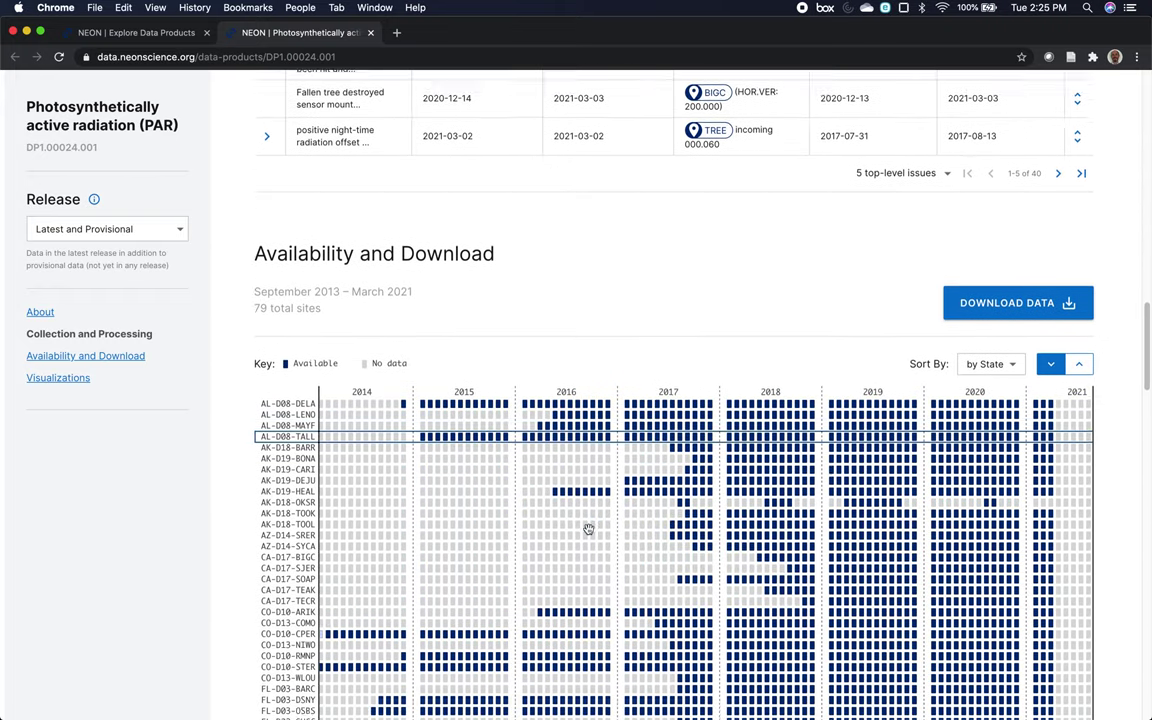
scroll(588, 529, "down", 20)
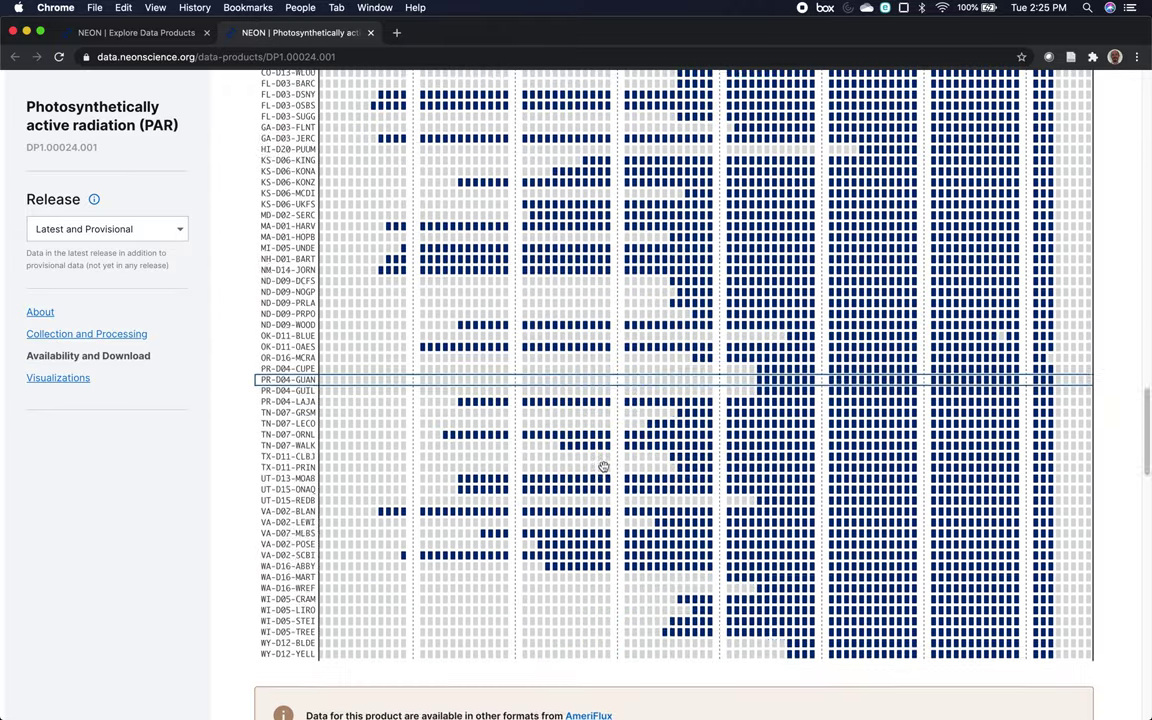
scroll(603, 466, "down", 20)
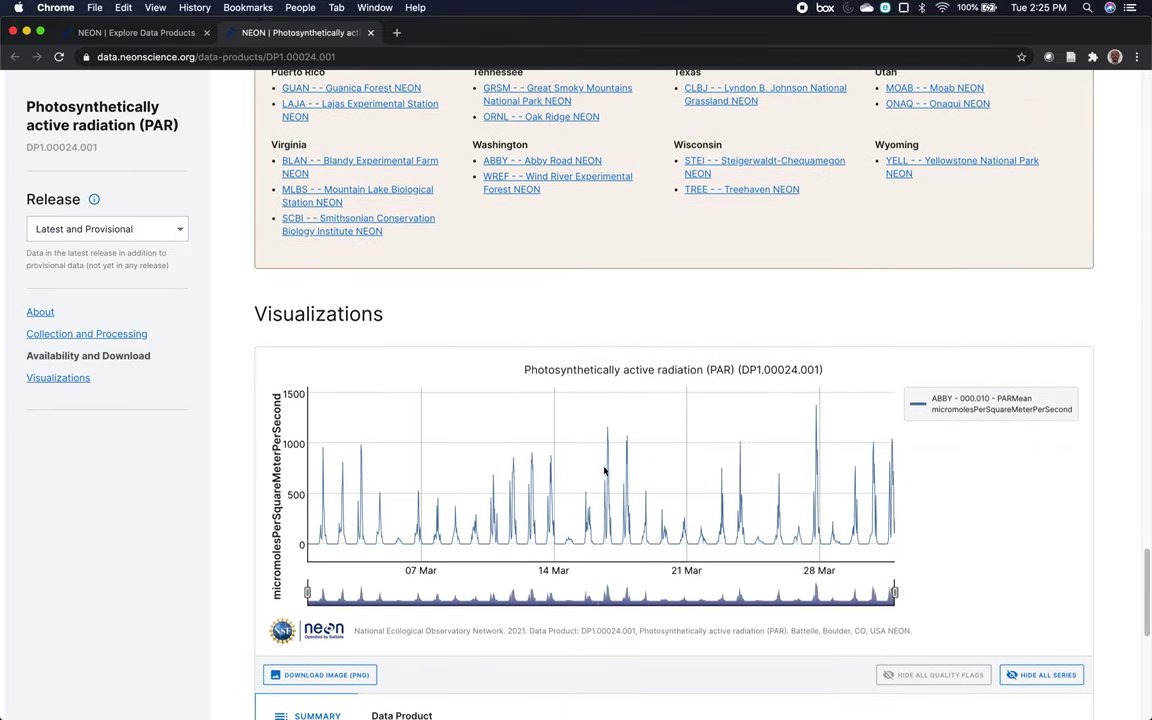
scroll(604, 470, "down", 4)
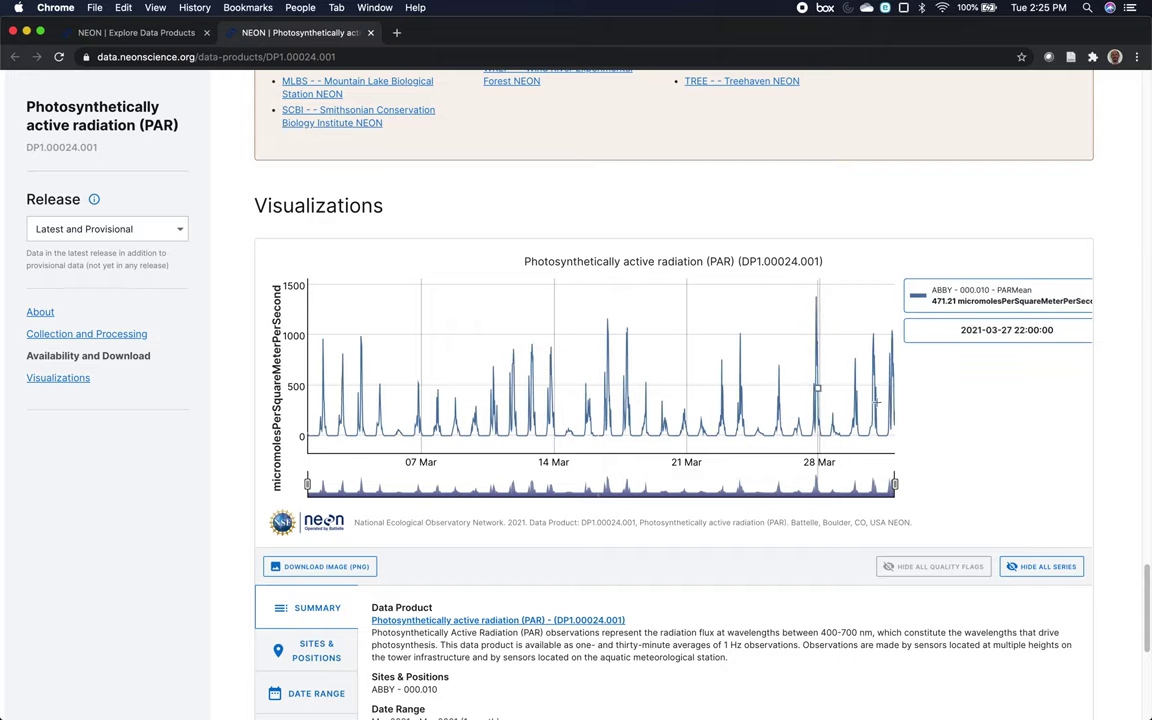
scroll(944, 404, "down", 1)
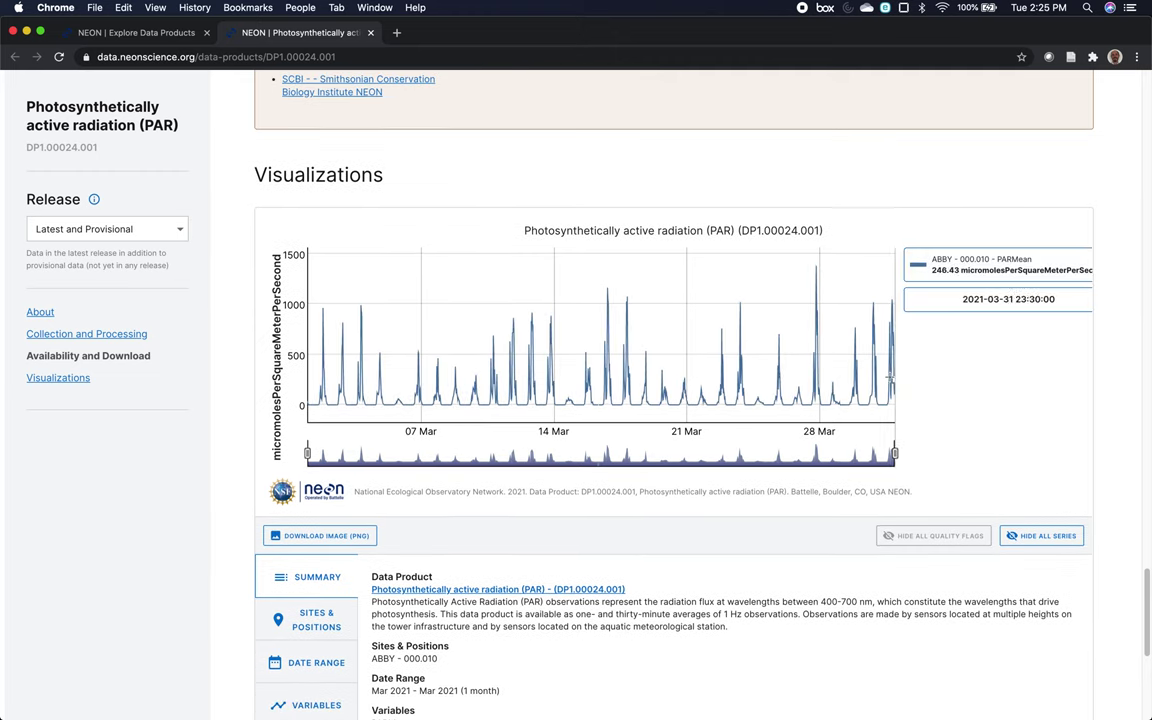
scroll(911, 388, "down", 4)
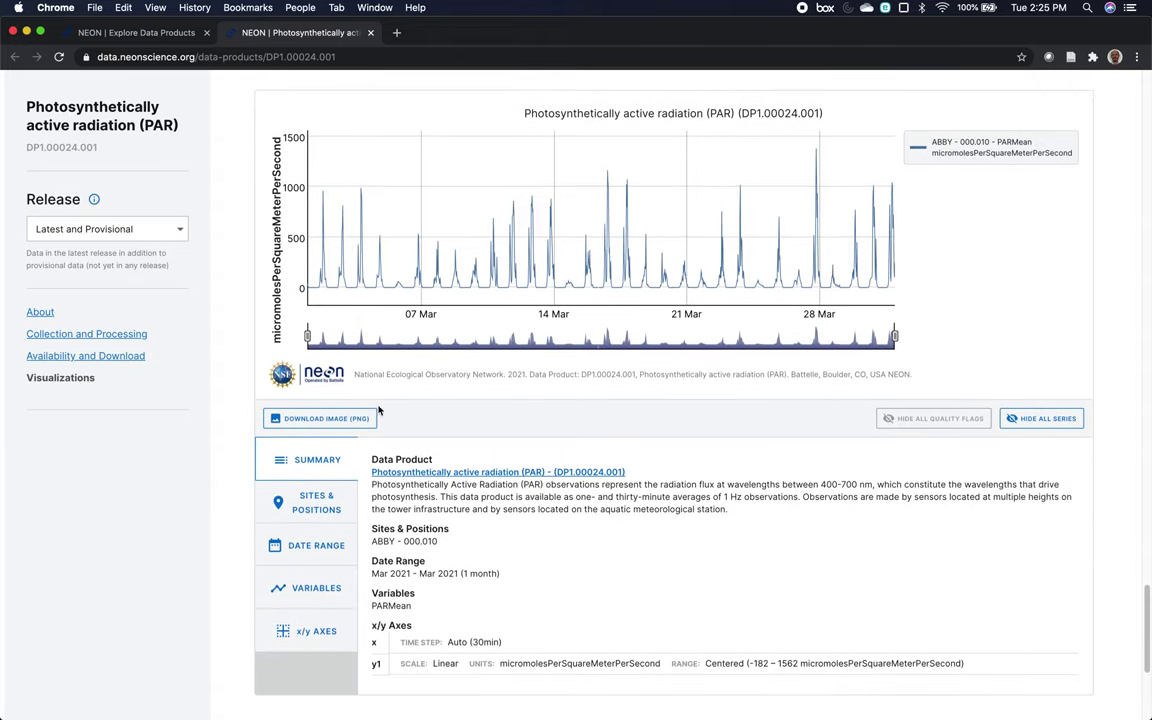
left_click(313, 505)
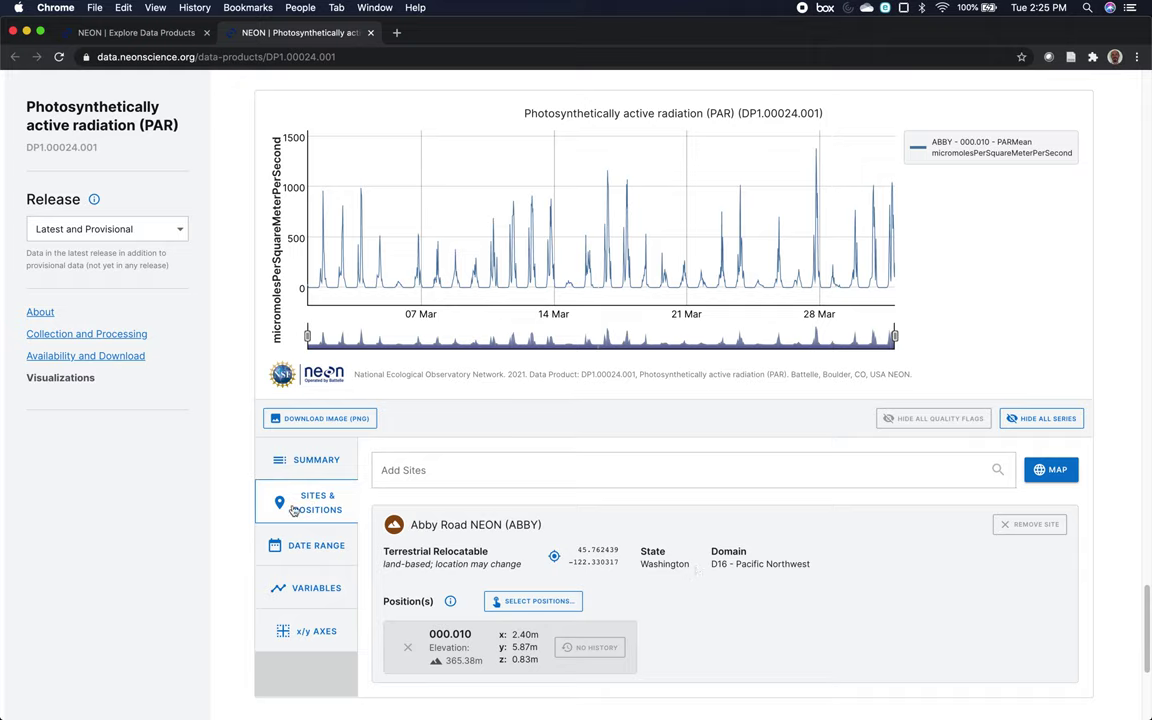
left_click(305, 592)
scroll(490, 565, "down", 3)
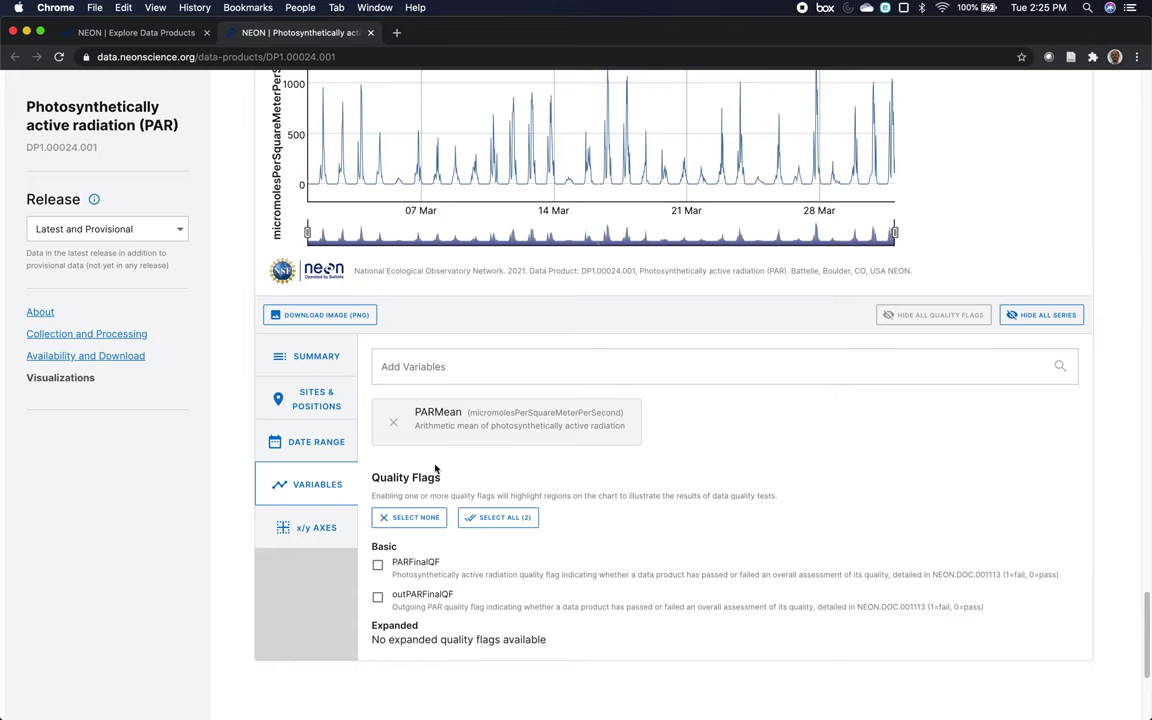
- Close the product tab, open the PAR download configuration, and view availability per site for 2012–2021
key("super+w")
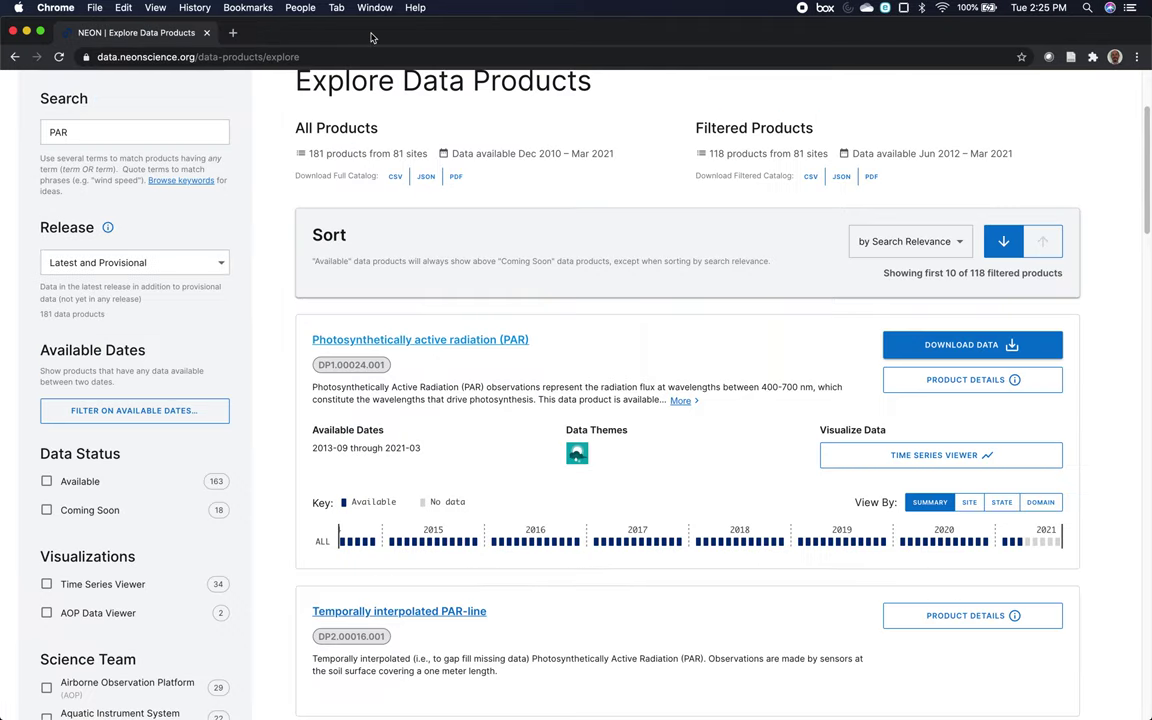
left_click(963, 345)
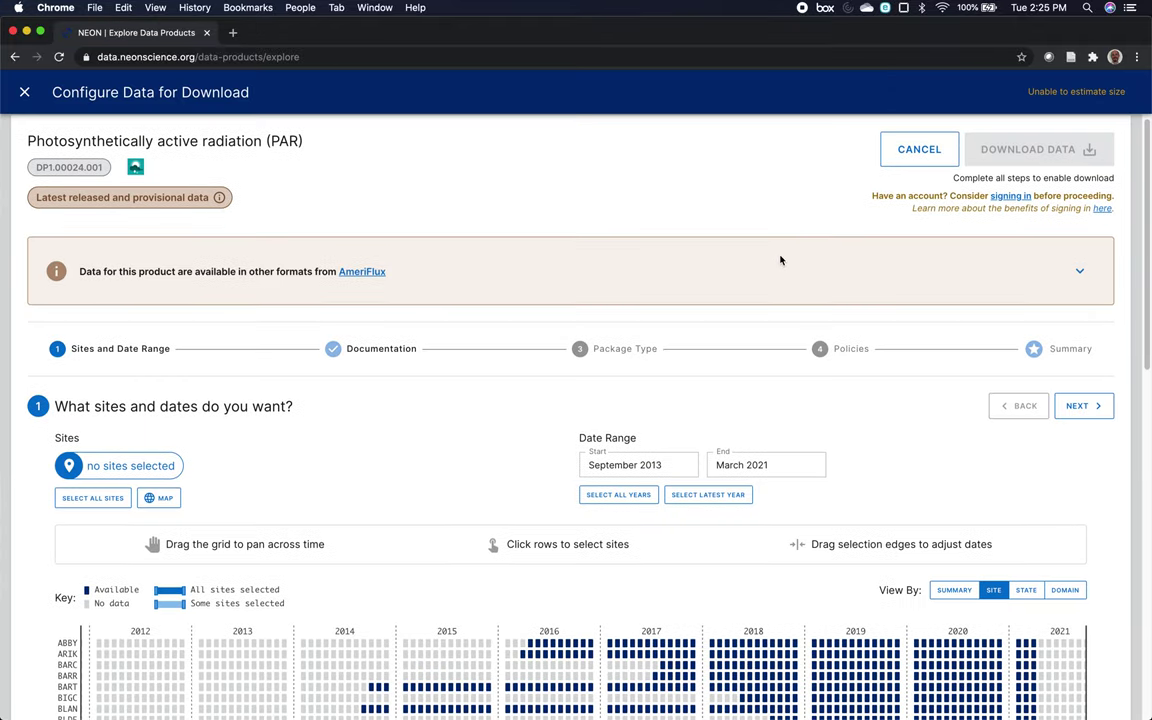
left_click(955, 599)
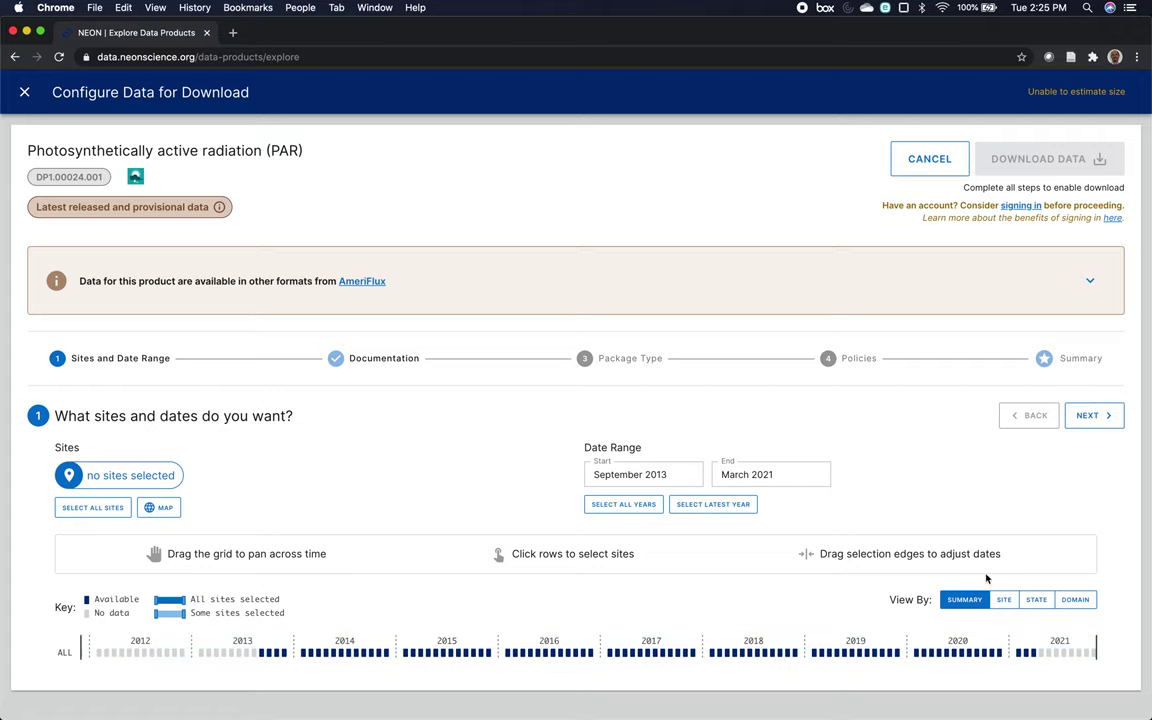
left_click(1005, 600)
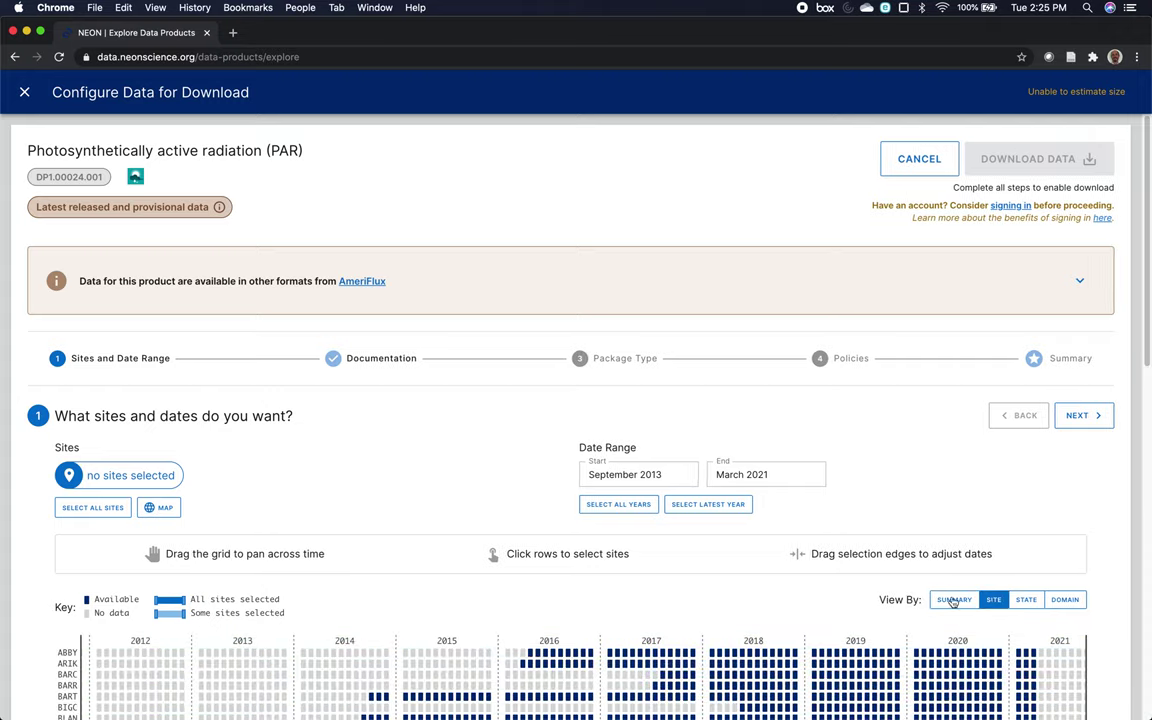
scroll(1000, 603, "down", 4)
scroll(998, 603, "down", 2)
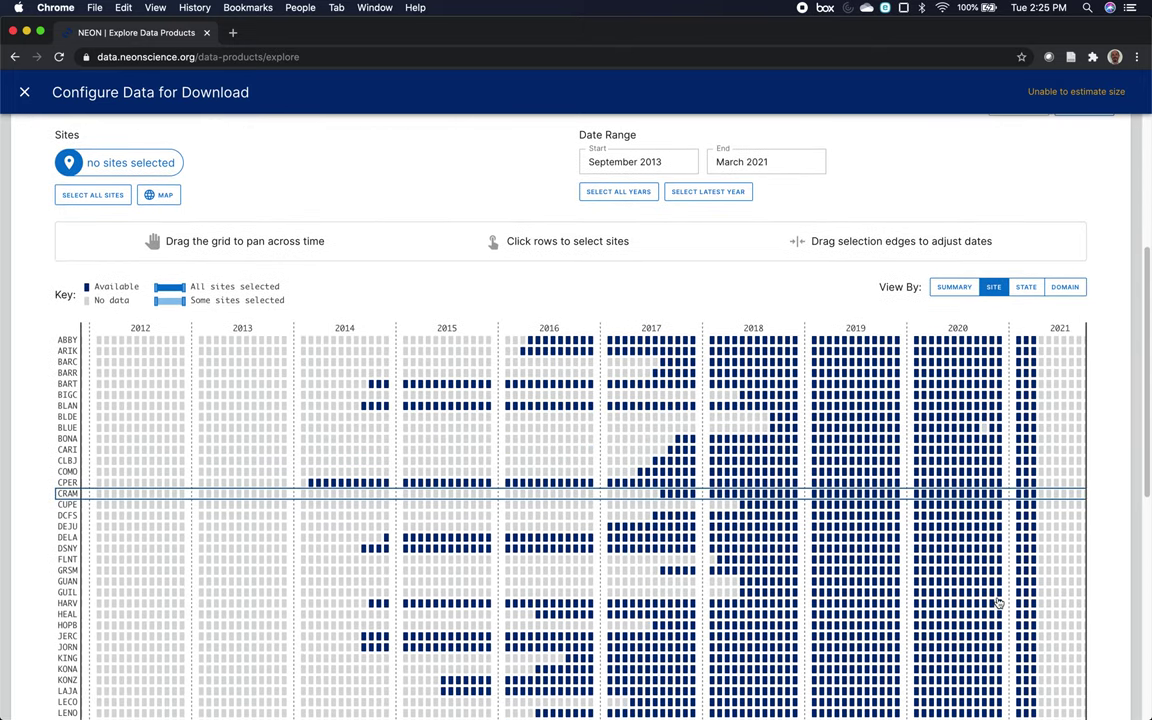
scroll(800, 560, "down", 1)
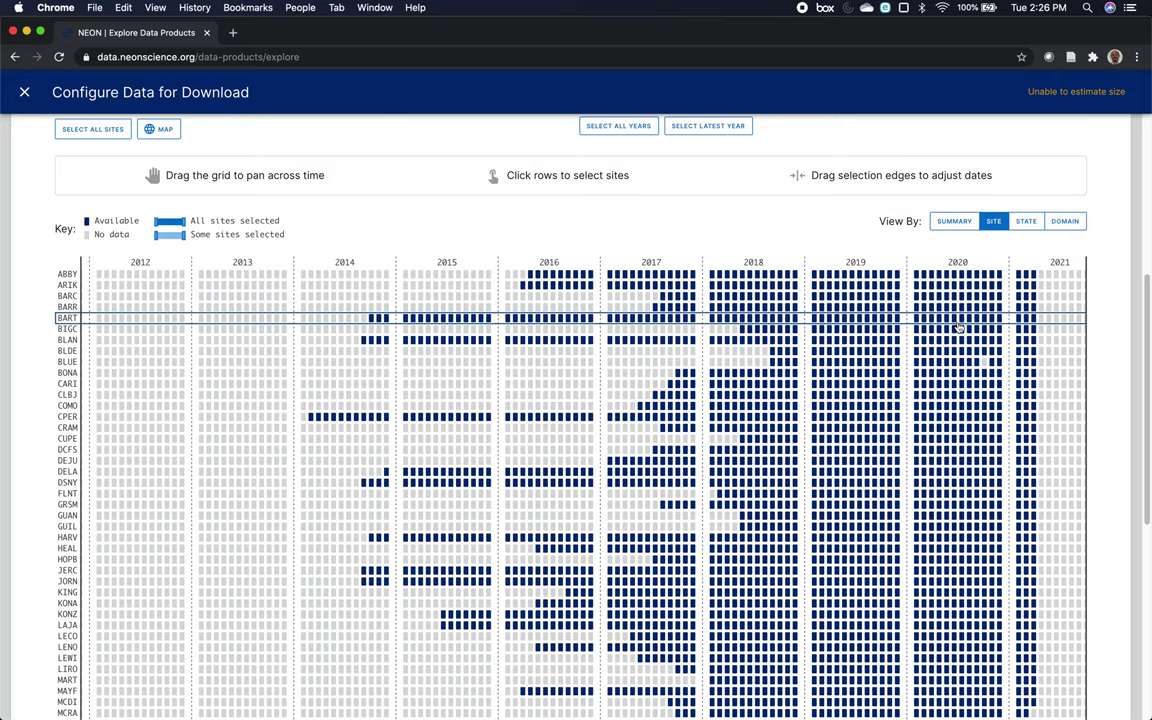
scroll(865, 295, "down", 2)
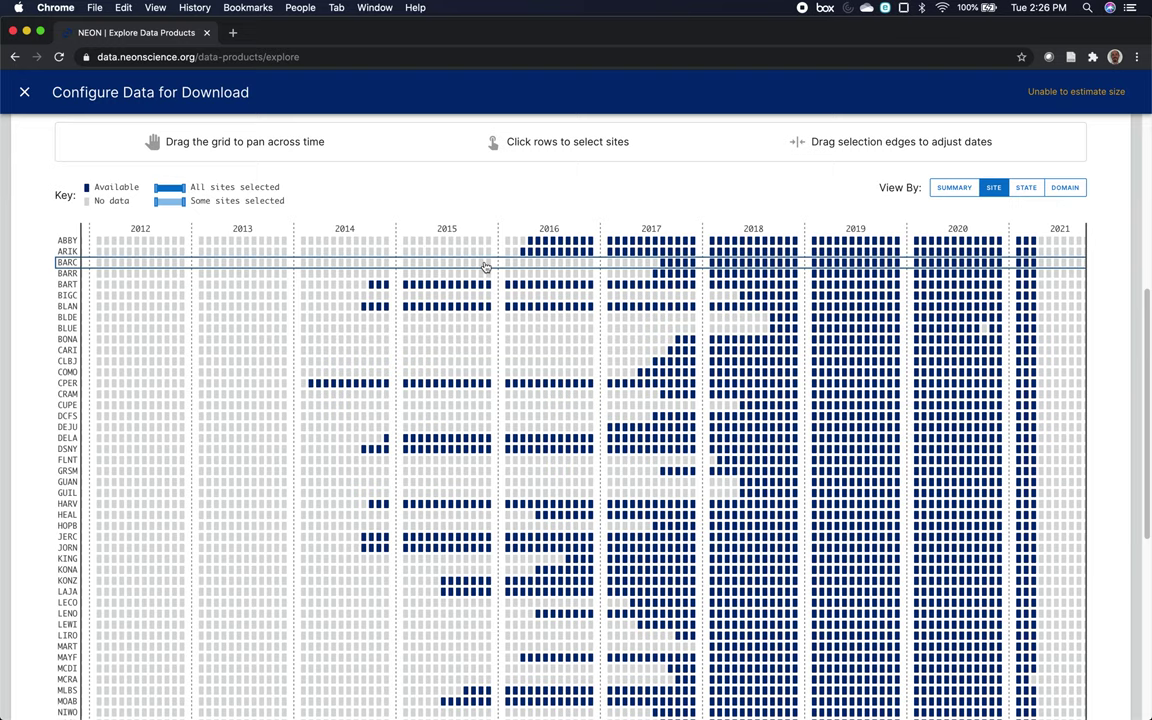
scroll(518, 285, "down", 2)
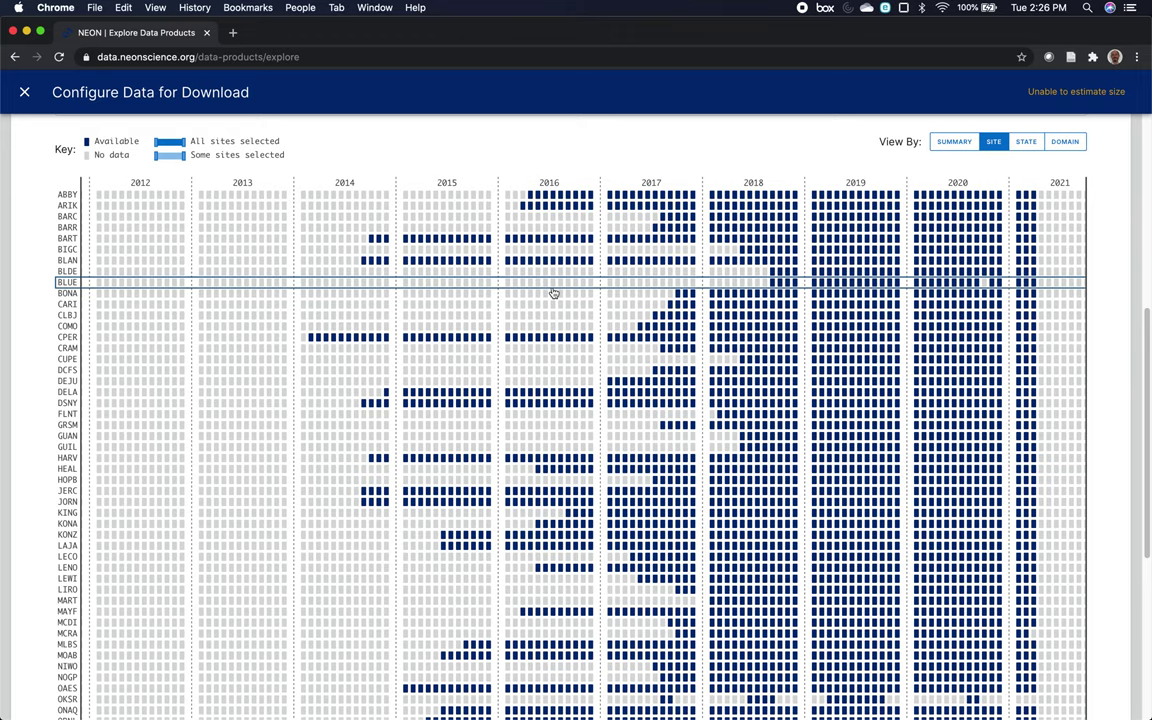
scroll(555, 293, "down", 5)
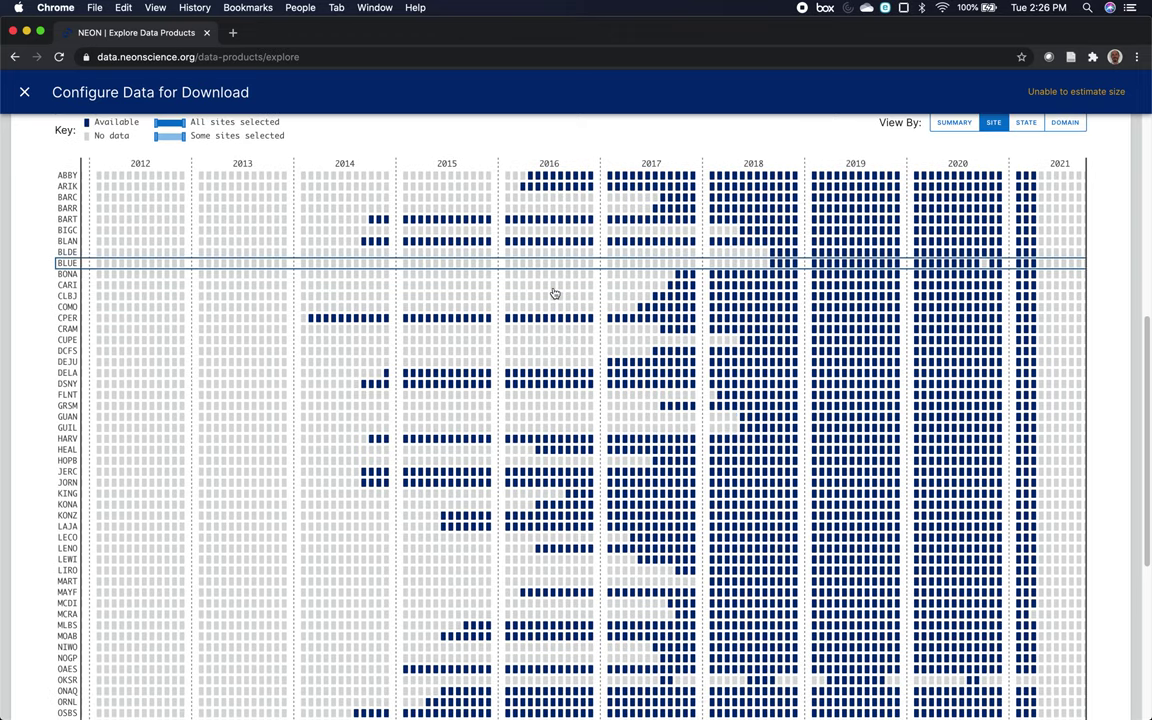
scroll(555, 293, "down", 7)
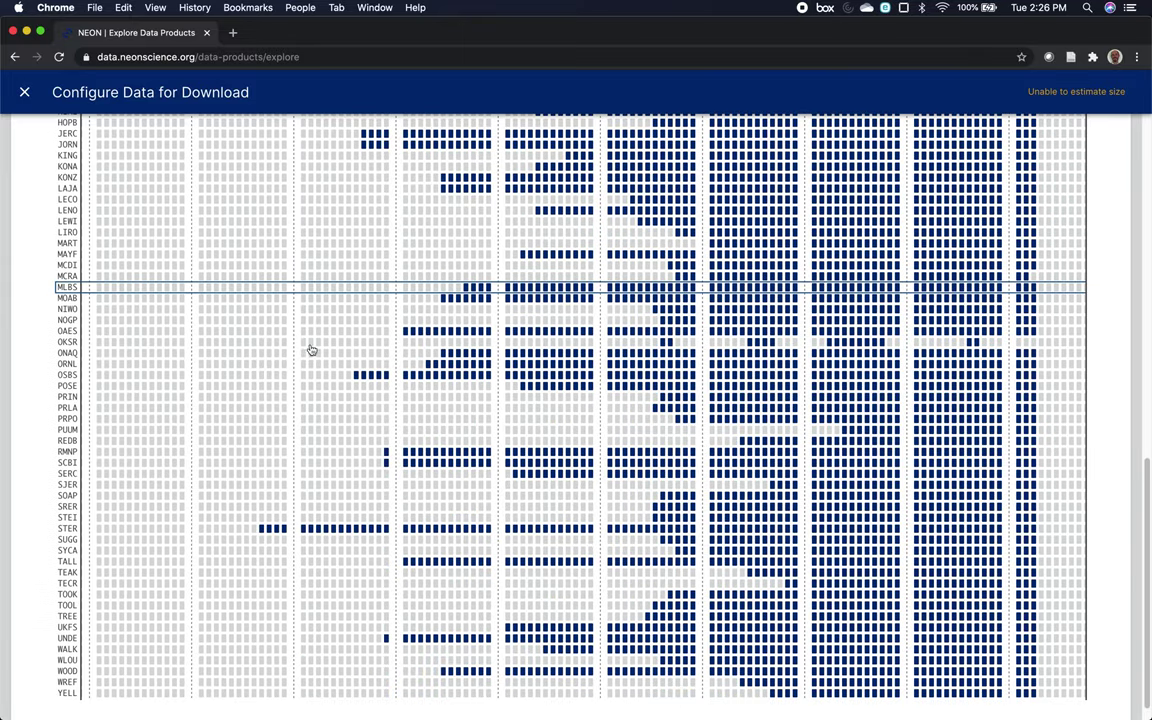
- Select the PRIN and RMNP sites for the PAR download and start editing the start date
left_click(164, 397)
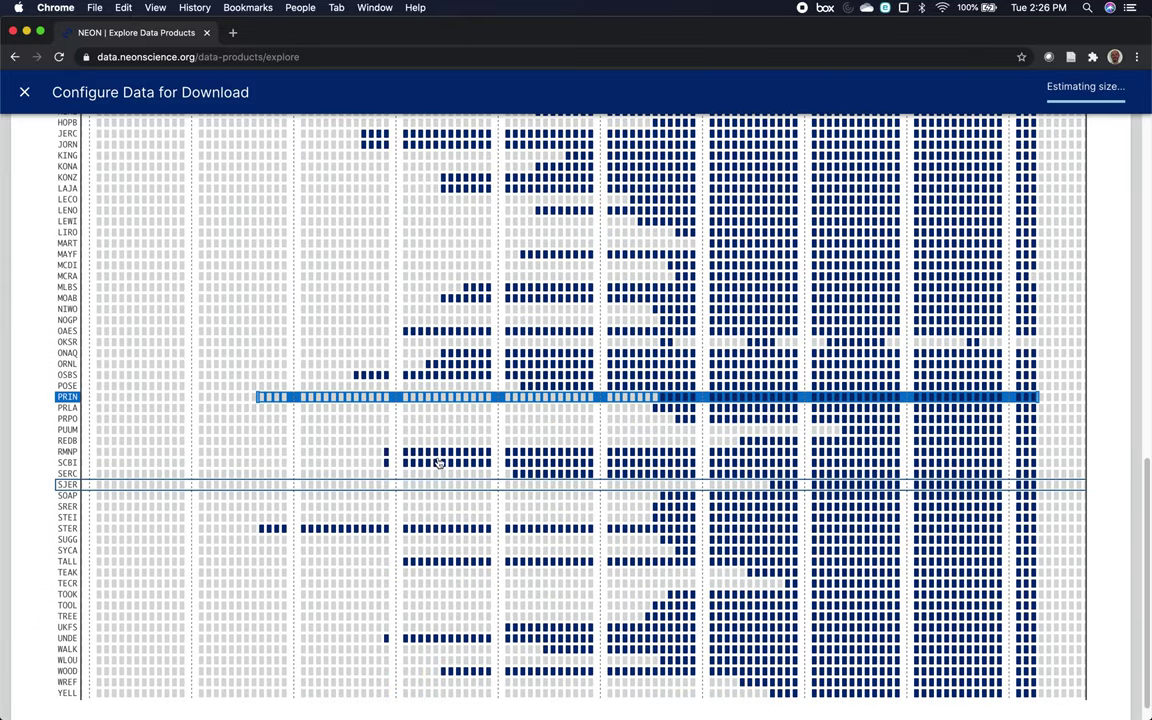
left_click(355, 456)
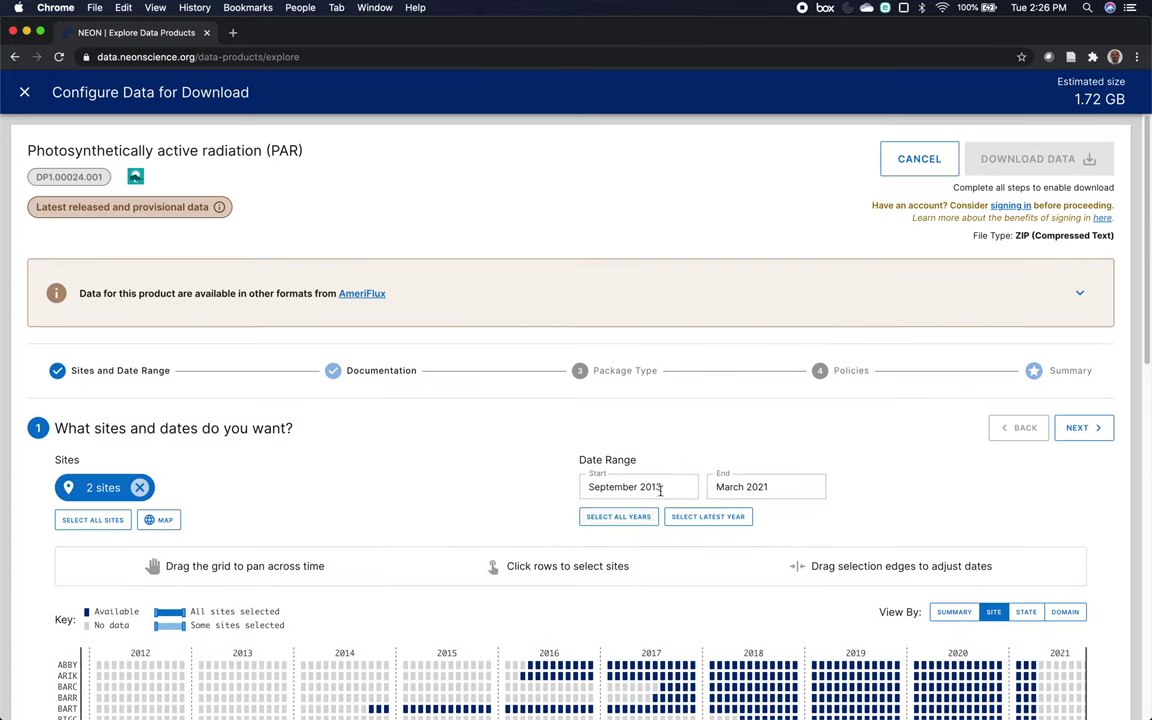
left_click(670, 485)
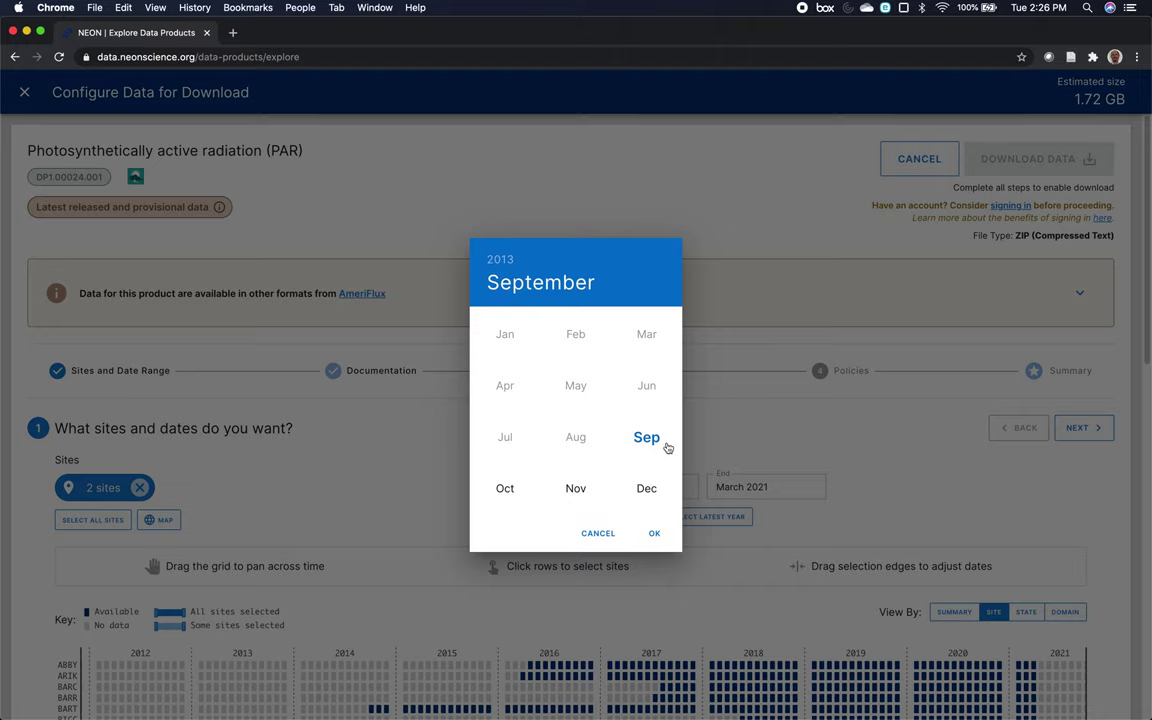
- Set the download start date to September 2019
left_click(499, 260)
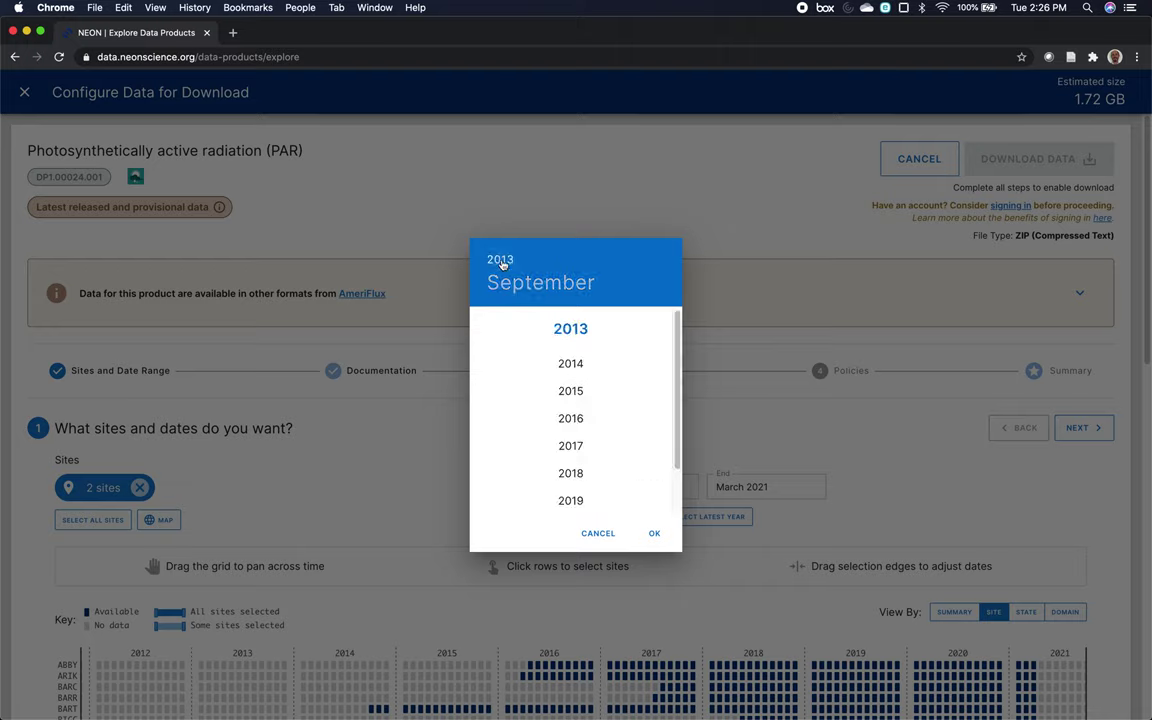
left_click(569, 501)
left_click(654, 533)
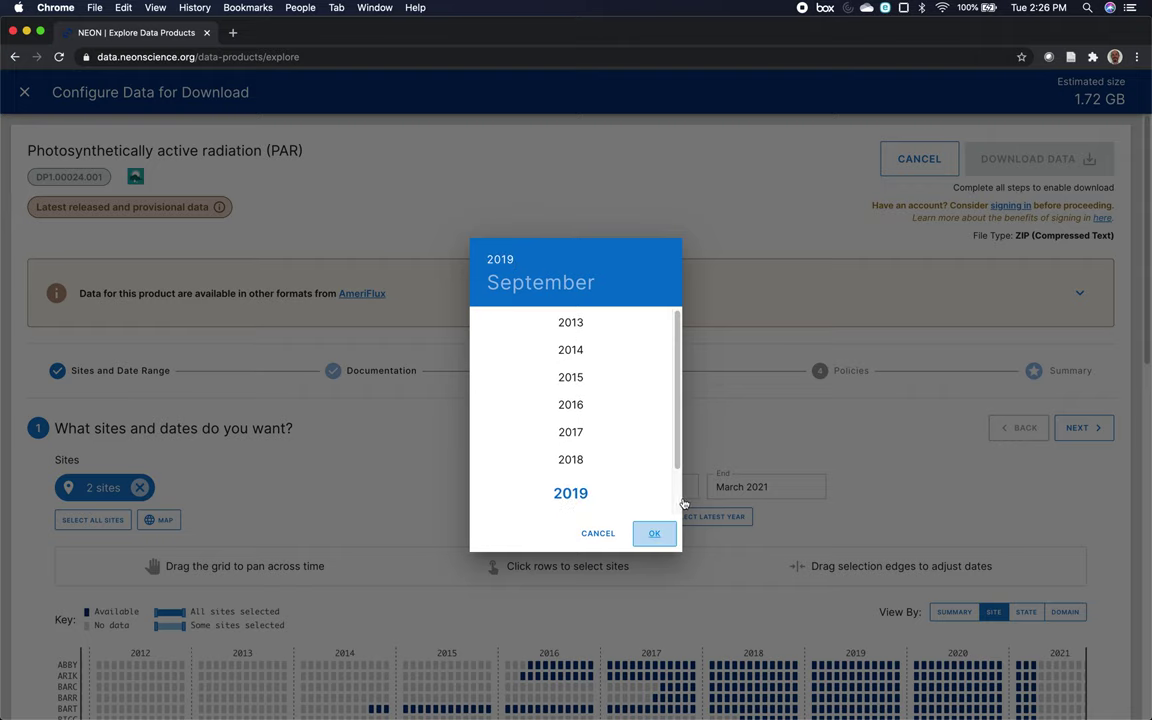
- Set the end date to November 2019 (79.8 MB) and continue to the documentation step
left_click(751, 474)
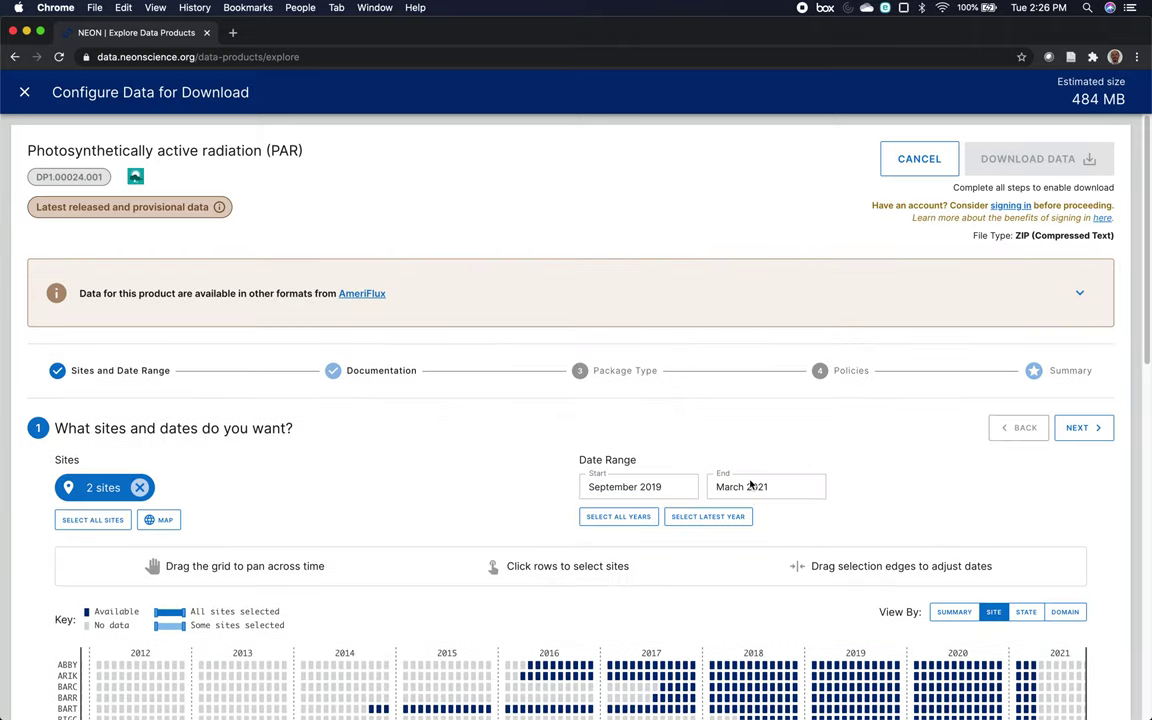
left_click(741, 482)
left_click(500, 259)
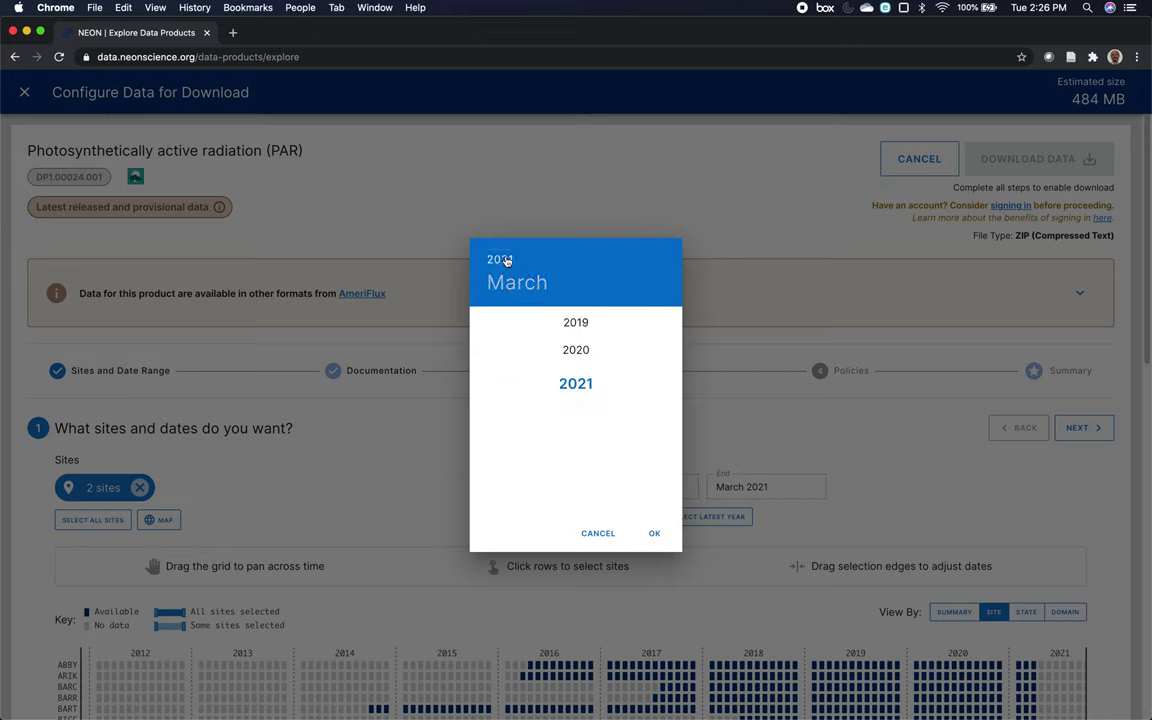
left_click(576, 318)
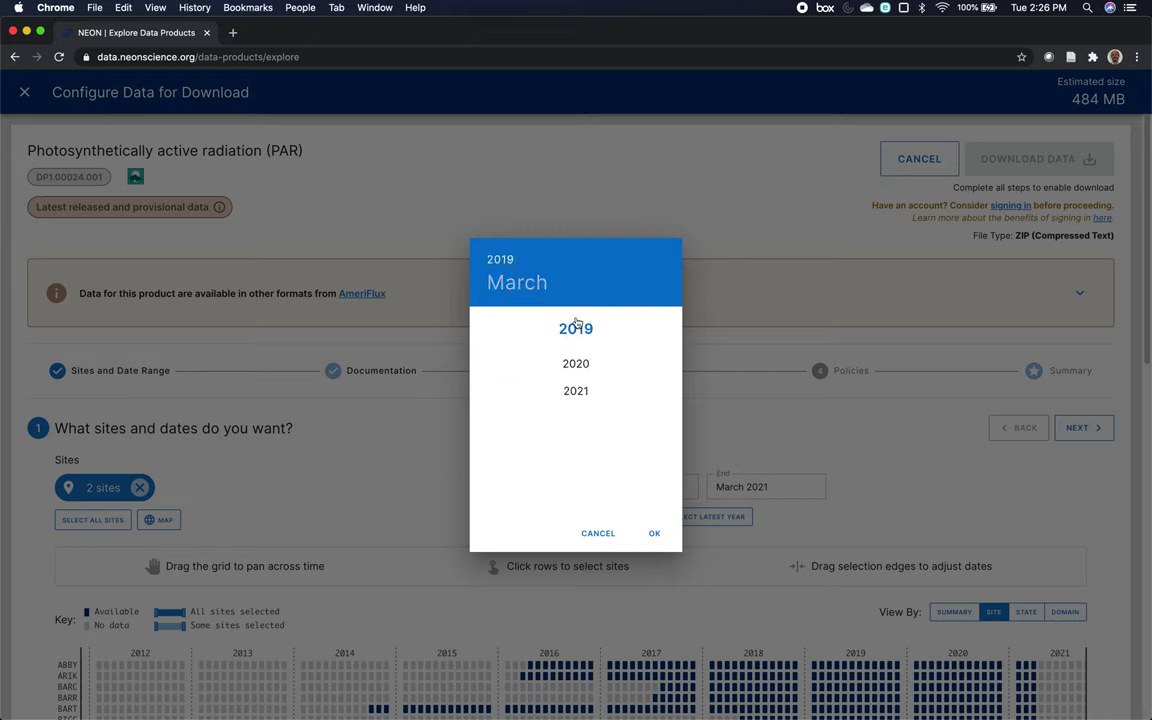
left_click(514, 286)
left_click(576, 488)
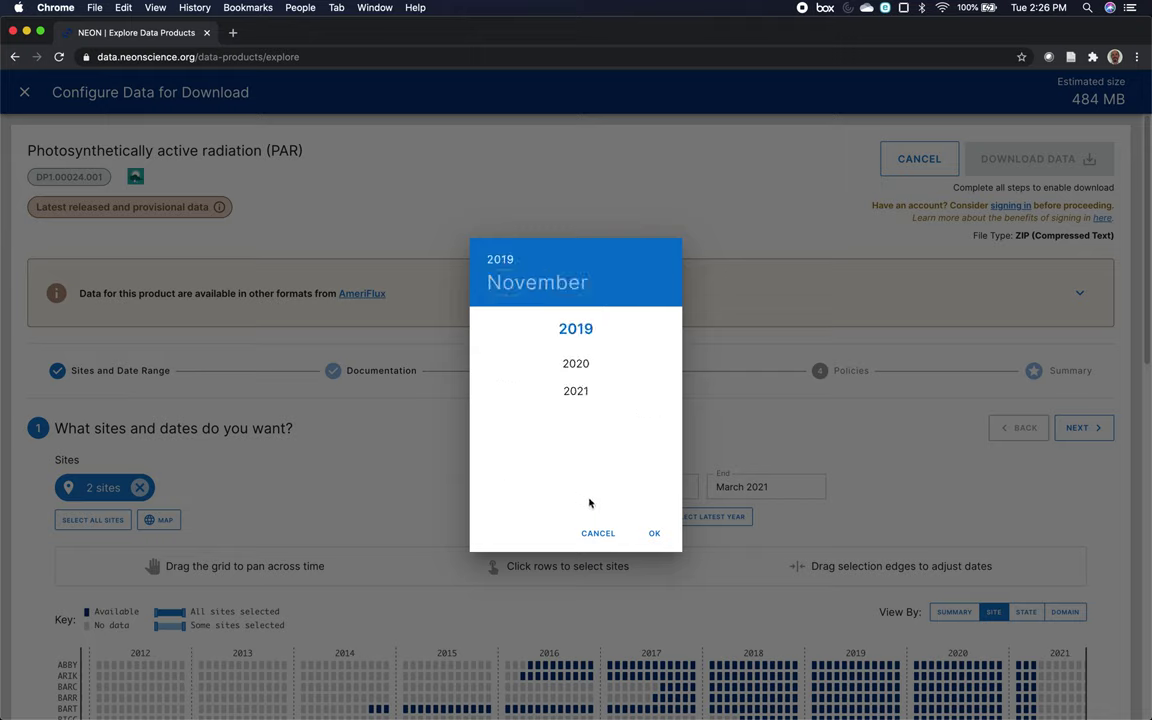
left_click(655, 534)
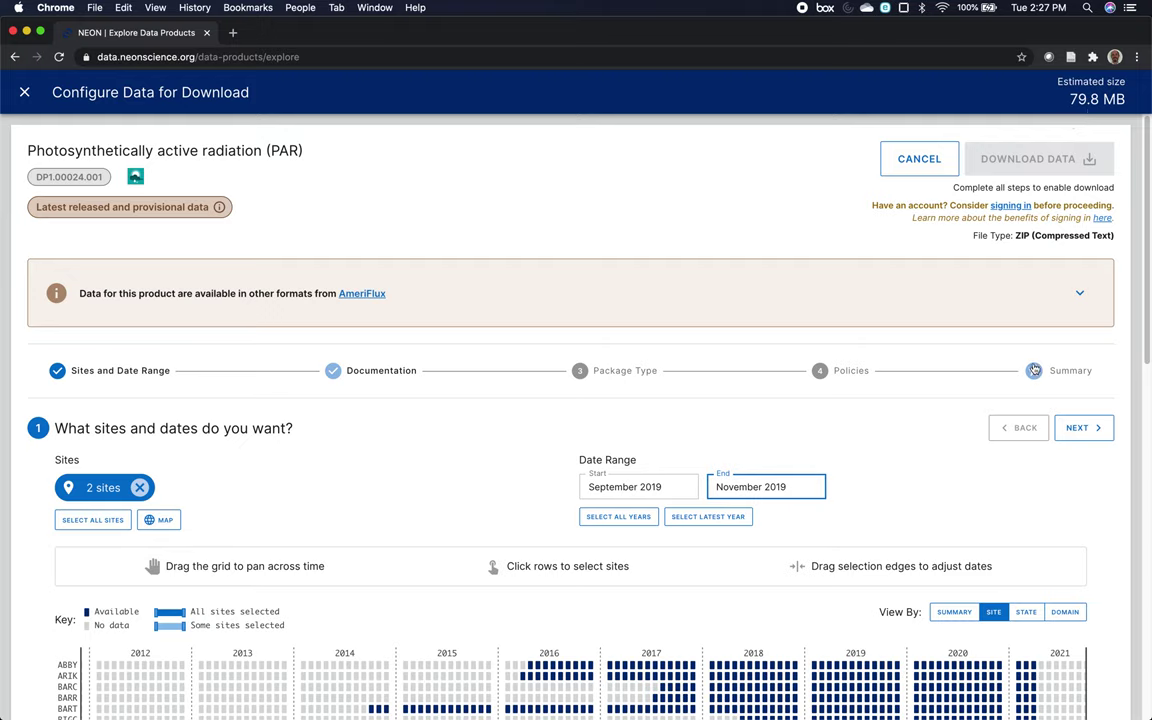
left_click(1080, 429)
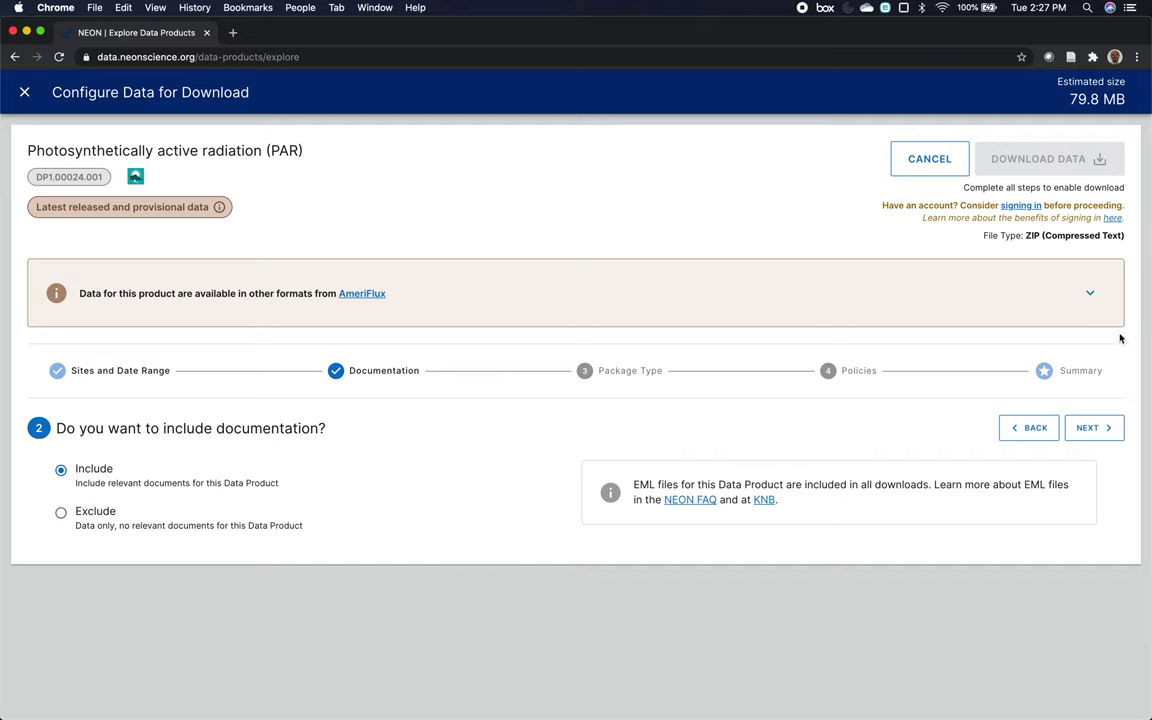
- Keep documentation set to Include and continue to the Package Type step
left_click(1088, 429)
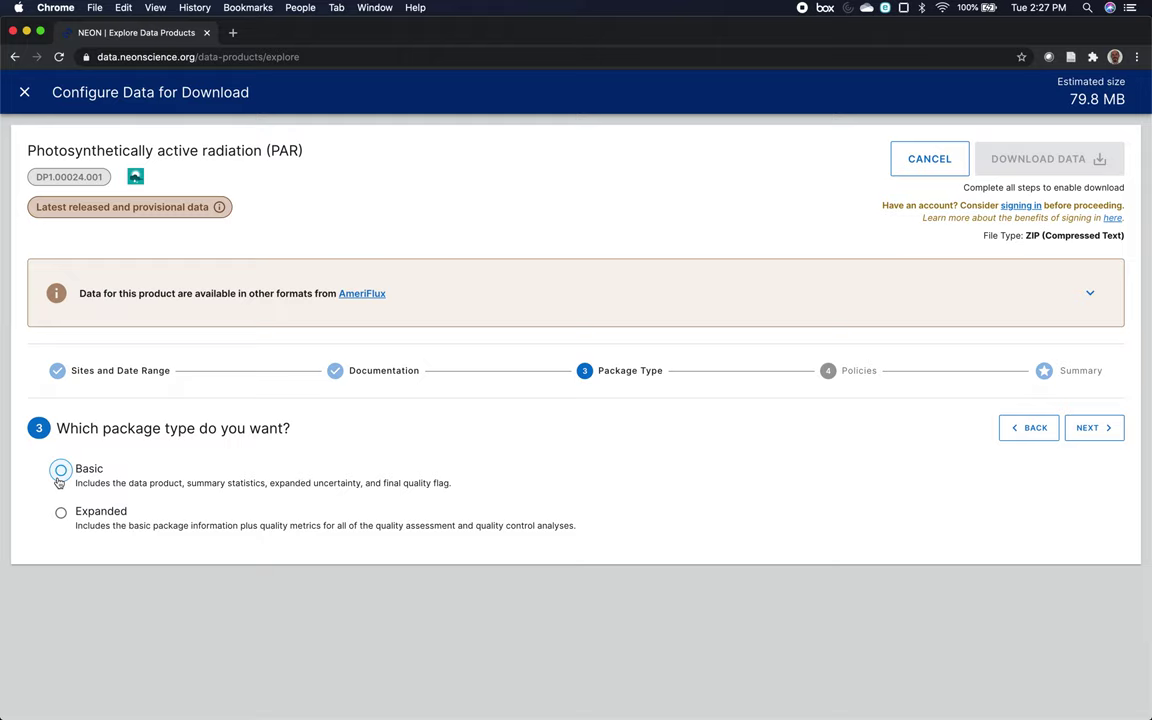
- Choose the Expanded package (about 191 MB) and continue to the Agree to Policies step
left_click(61, 512)
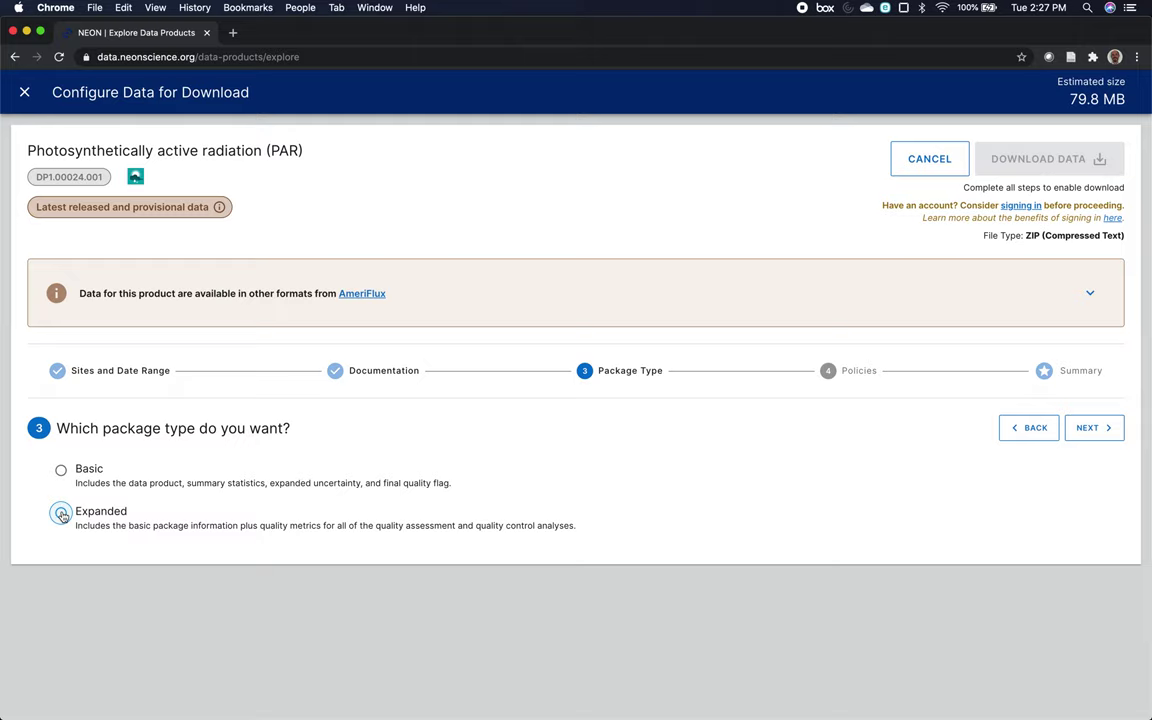
left_click(61, 514)
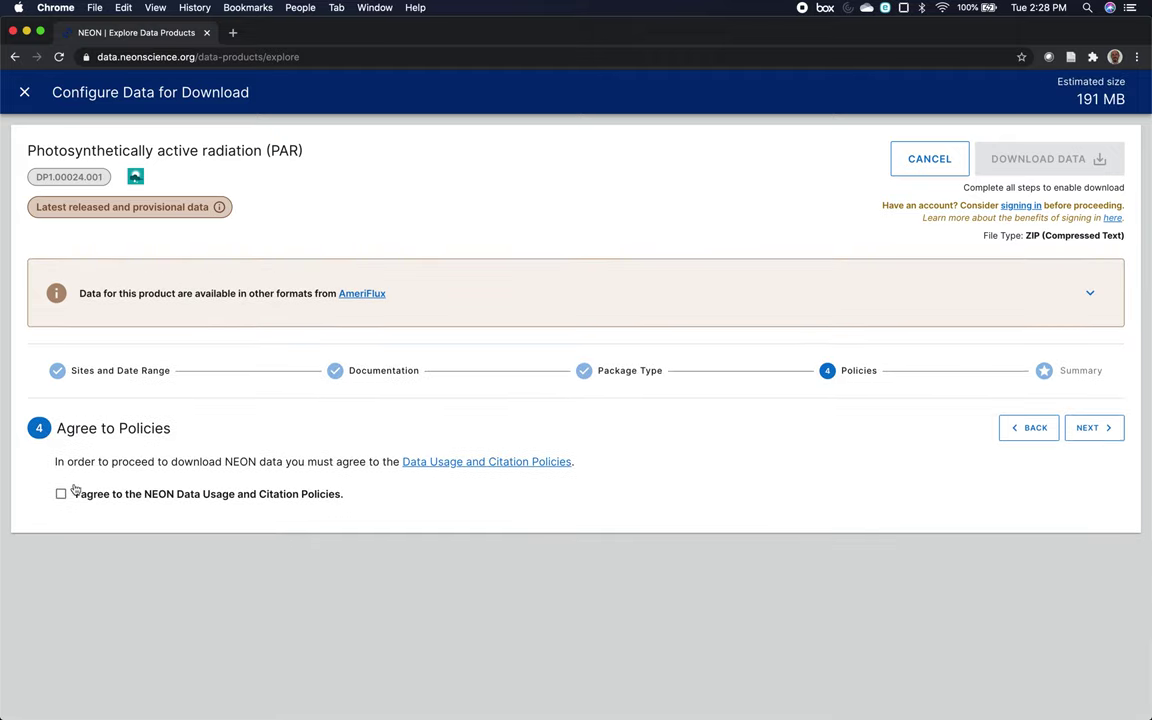
- Accept the NEON data usage policies and download the configured PAR data as NEON_par (1).zip
left_click(61, 494)
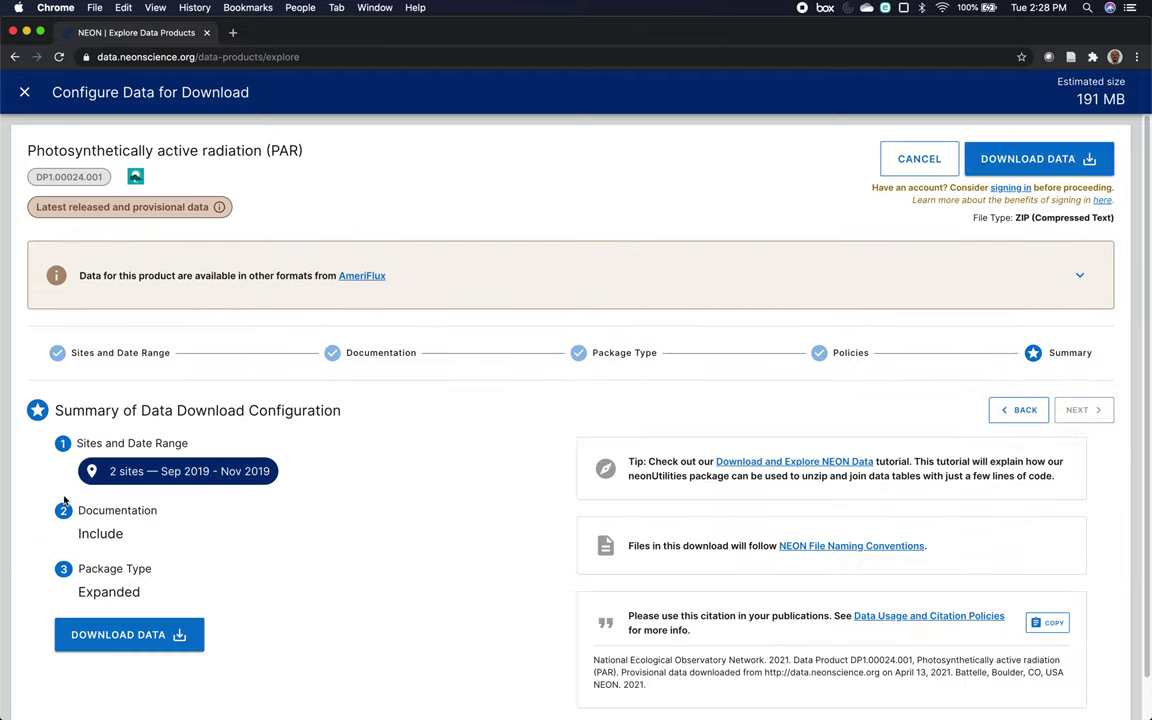
scroll(838, 655, "down", 1)
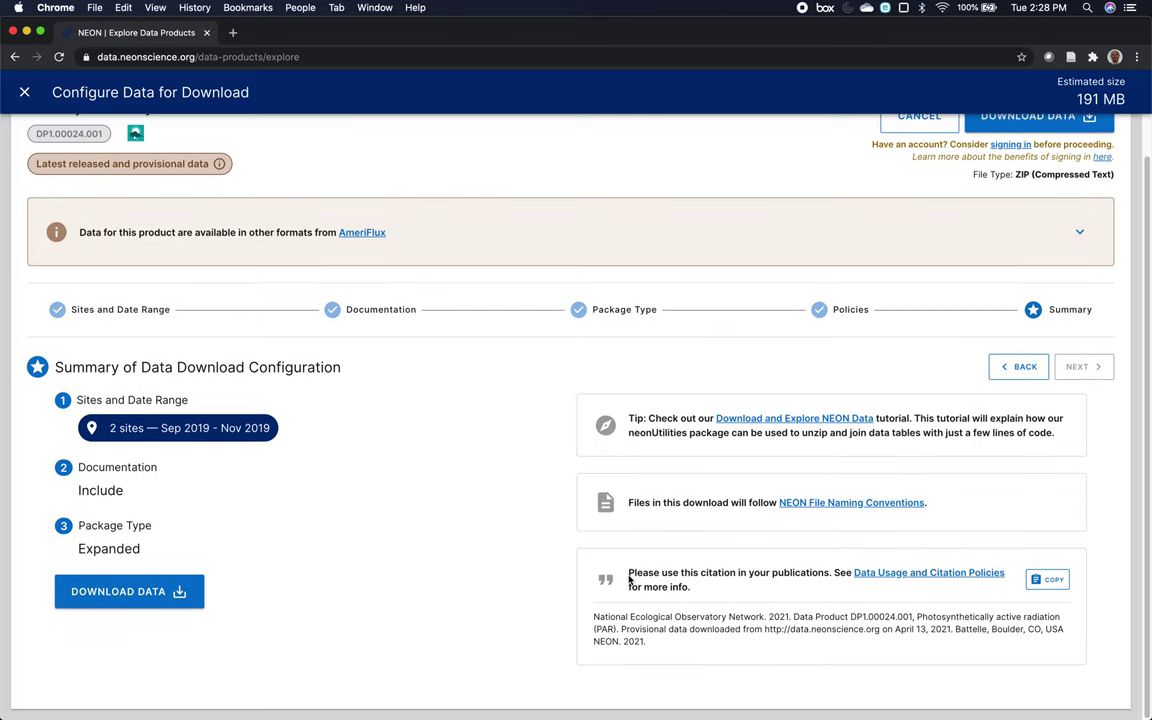
scroll(473, 553, "up", 1)
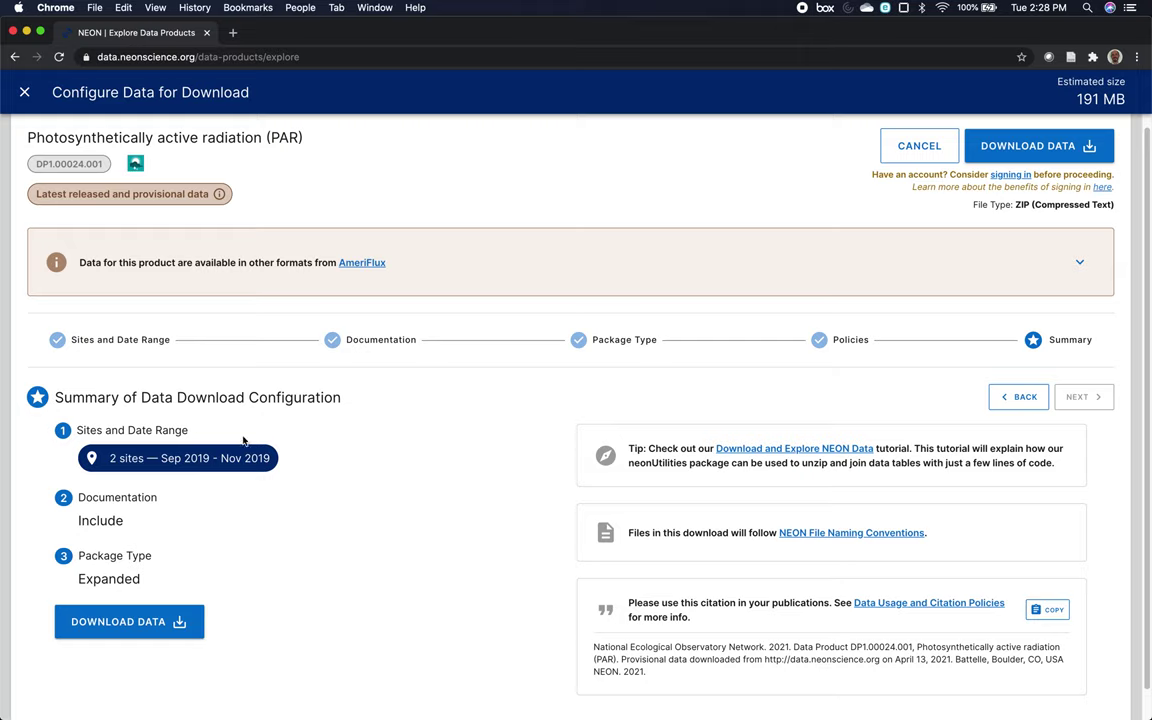
left_click(177, 630)
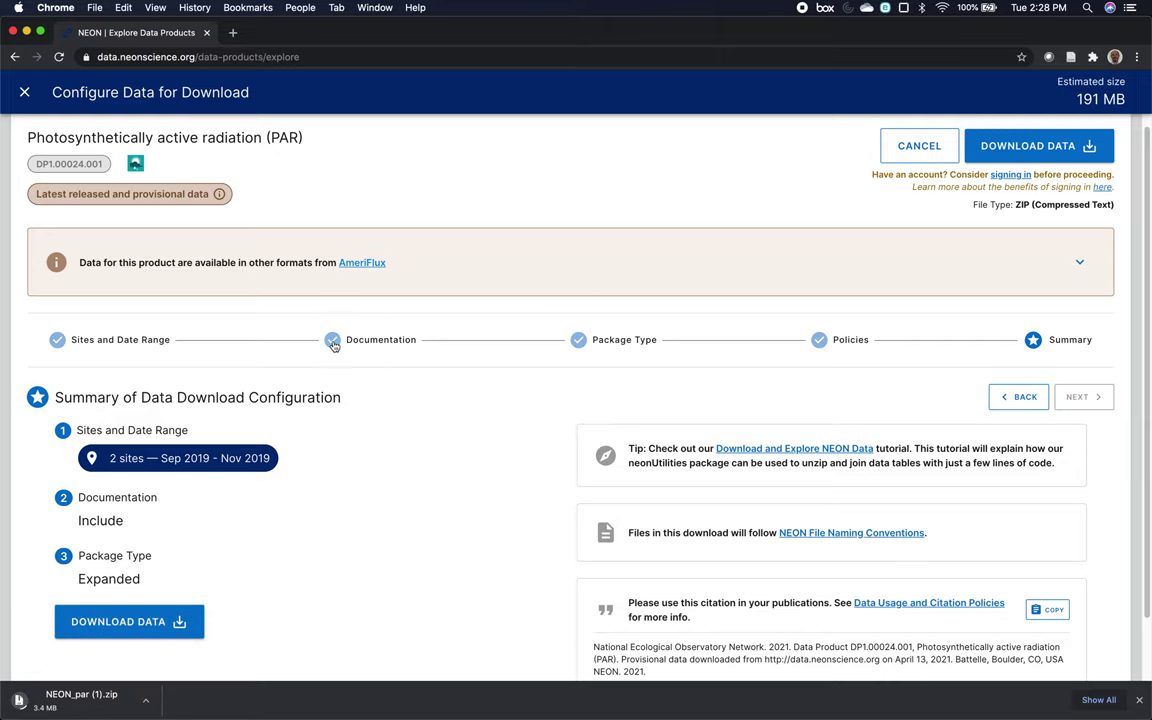
scroll(373, 463, "down", 2)
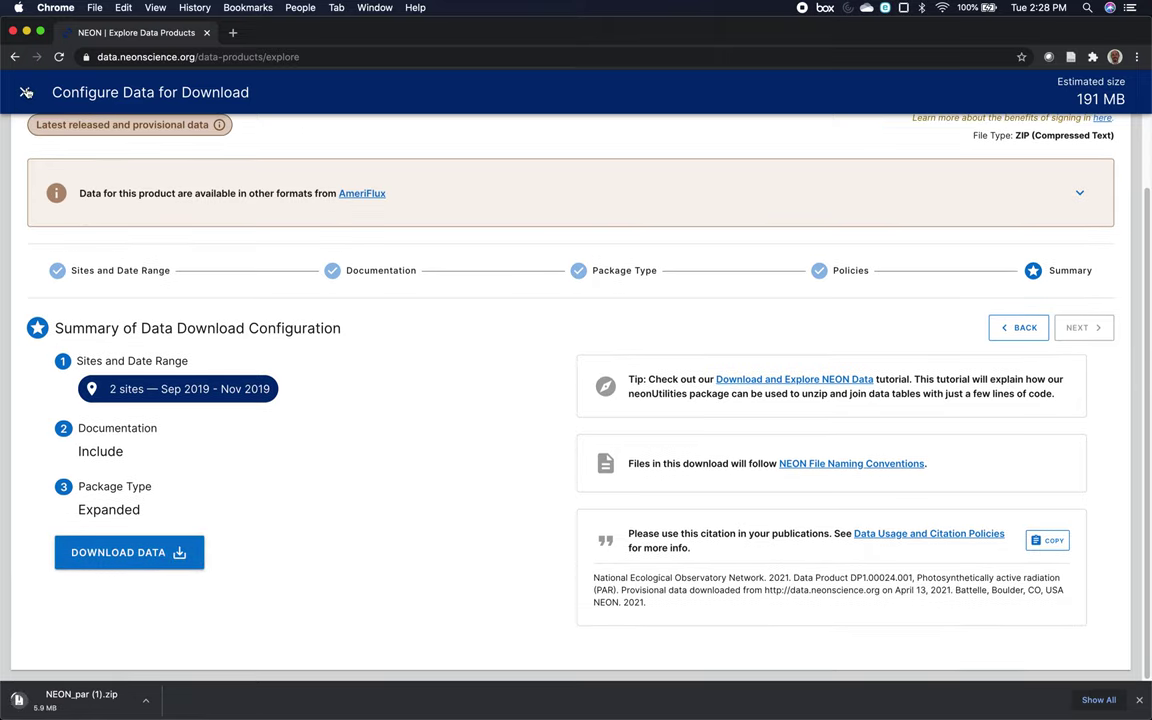
- Close the Configure Data for Download panel and follow the footer's Contact Us link
left_click(24, 89)
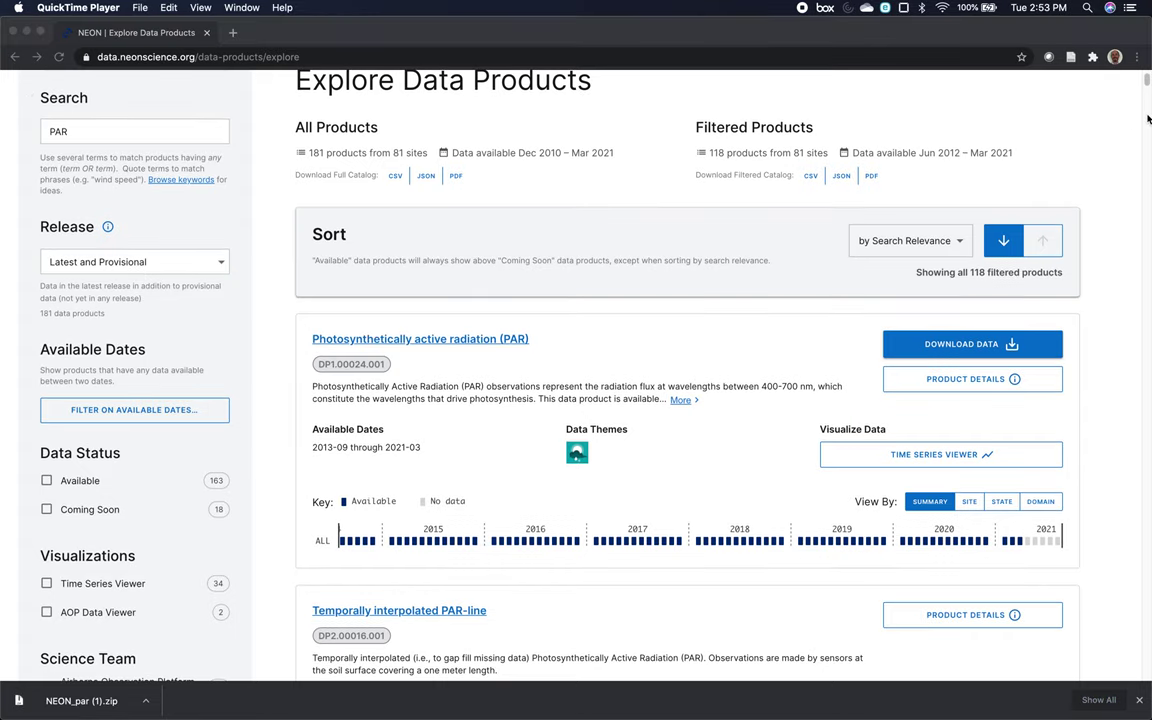
left_click(1134, 224)
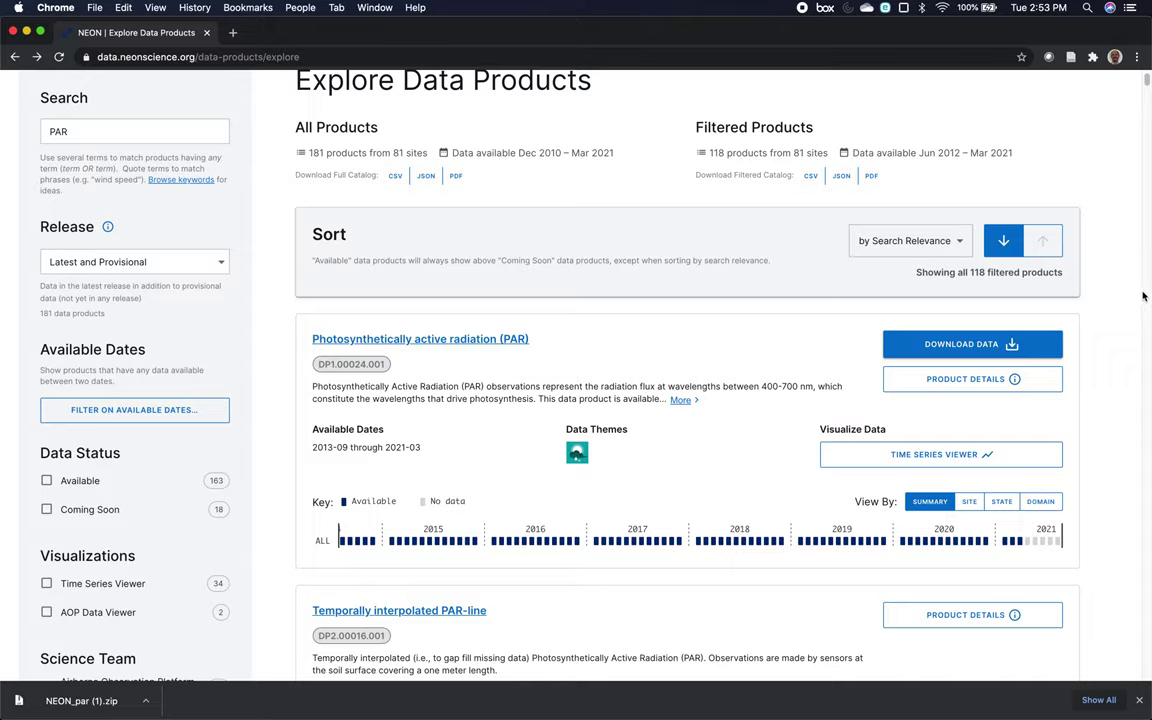
scroll(1145, 437, "down", 4)
scroll(1145, 437, "down", 5)
scroll(1144, 296, "down", 20)
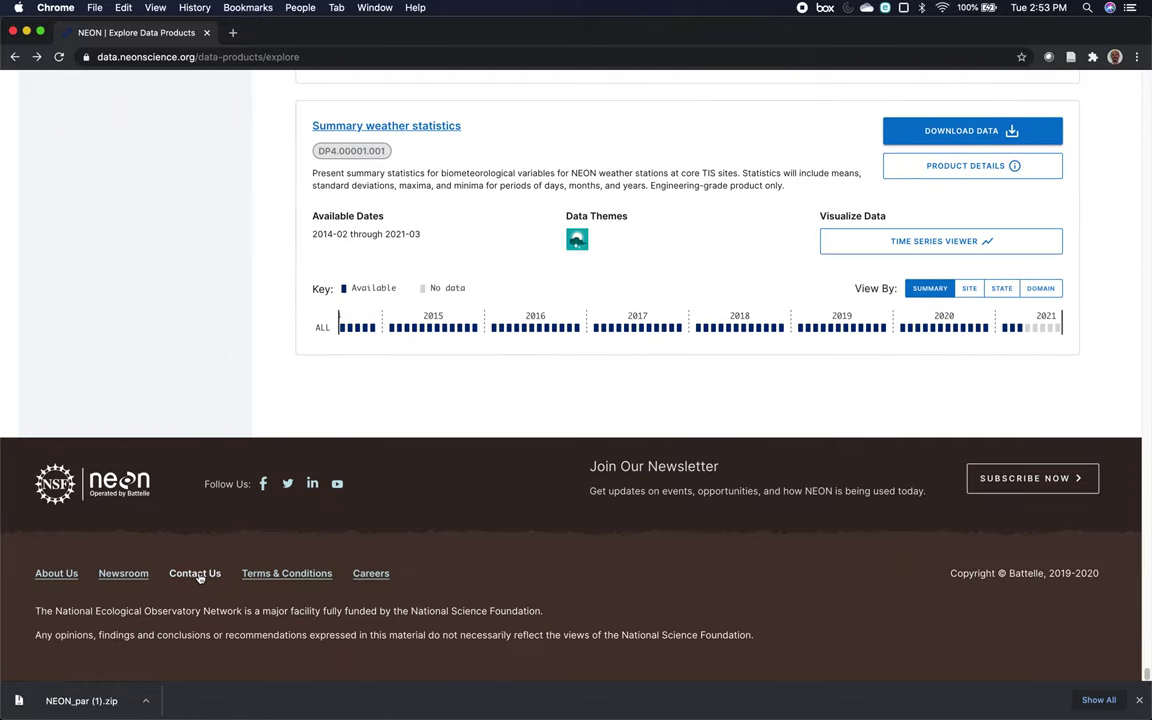
left_click(199, 576)
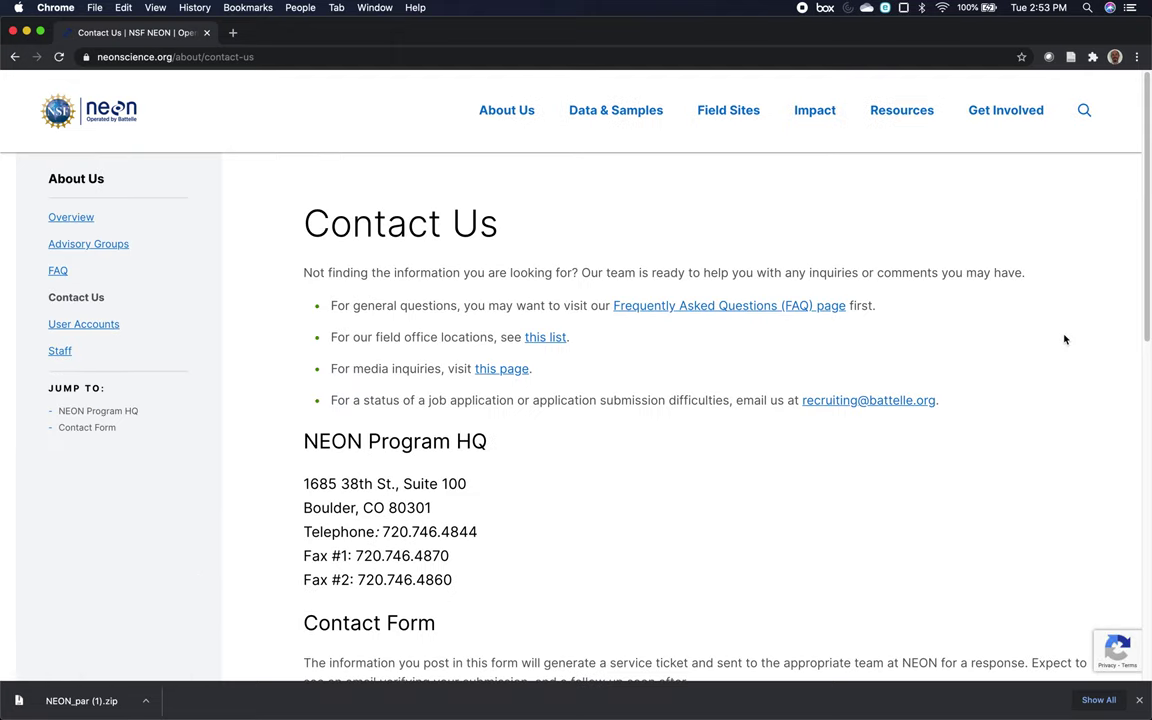
- Scroll down the Contact Us page to the NEON Program HQ details and Contact Form
scroll(1068, 325, "down", 1)
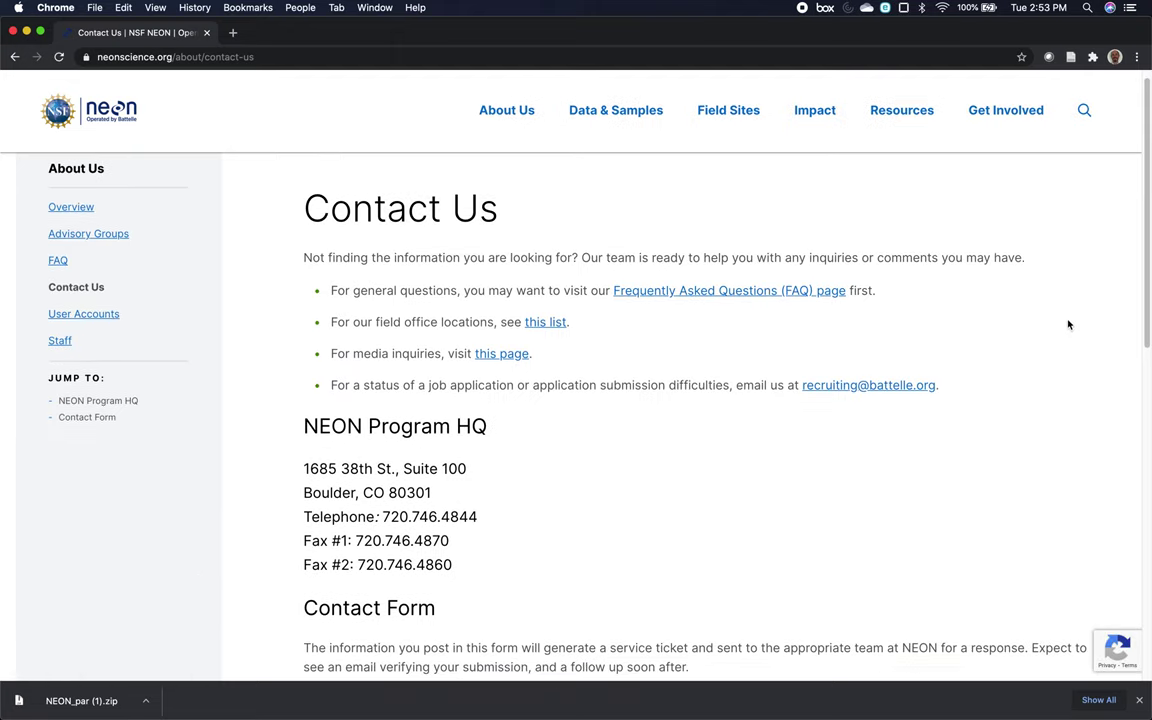